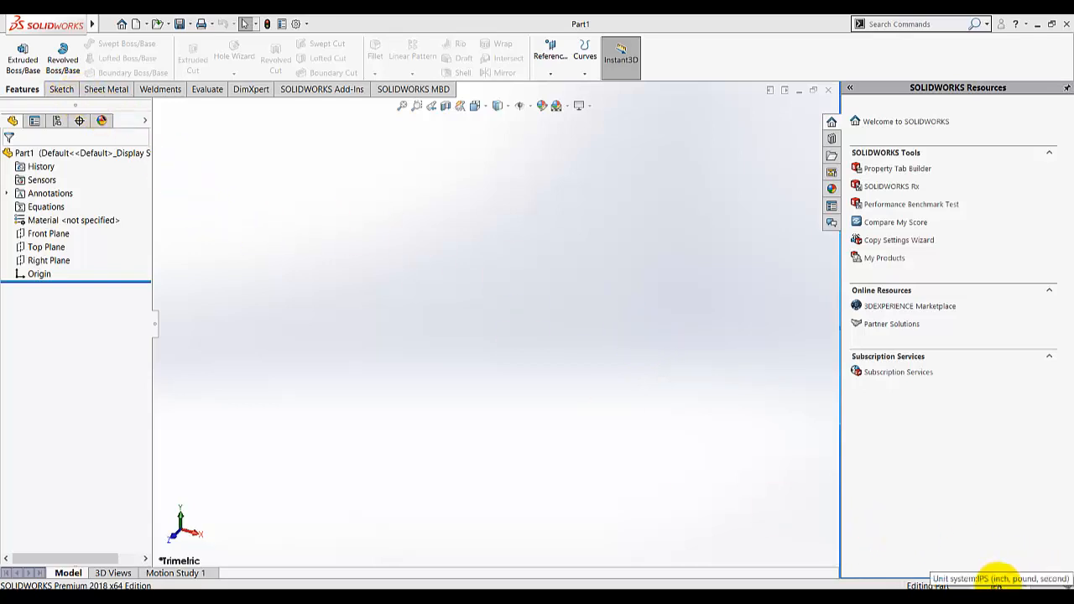
Set the unit system to IPS (inch, pound, second) and check it in the document's unit properties.
click(995, 584)
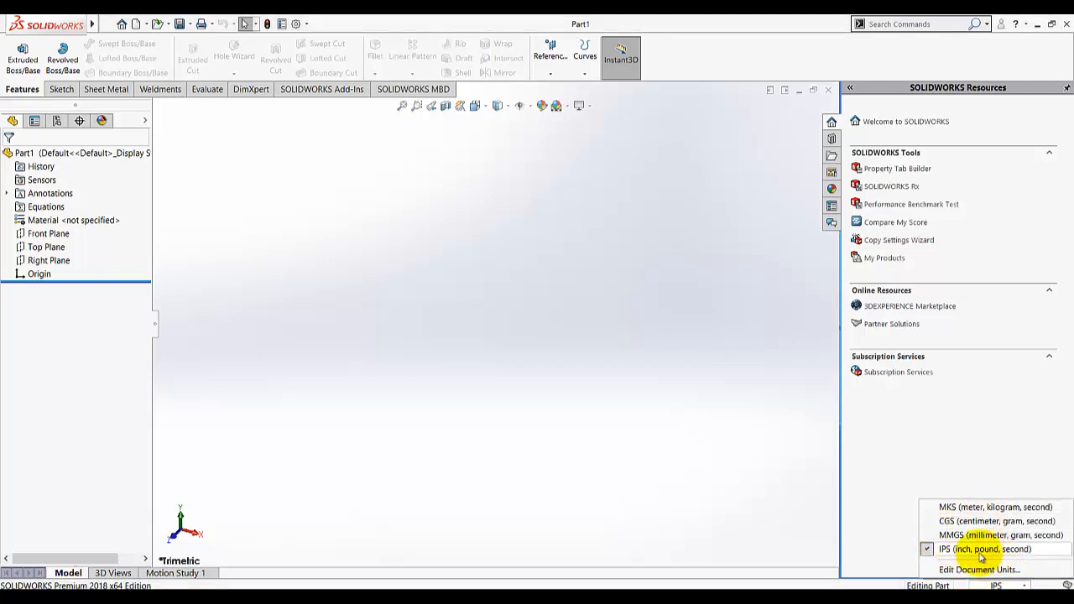
click(979, 551)
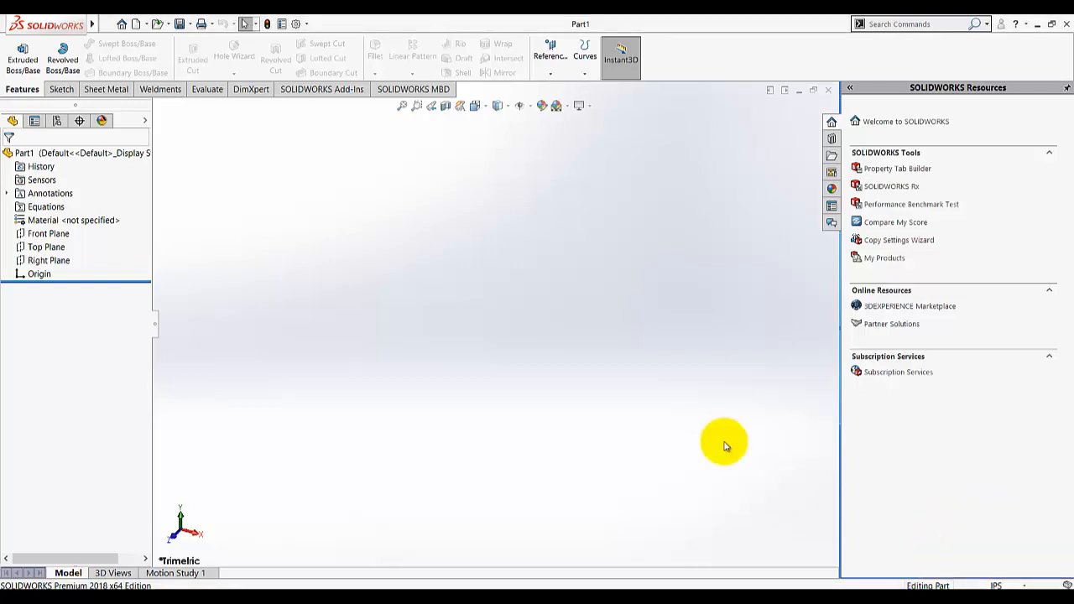
click(296, 24)
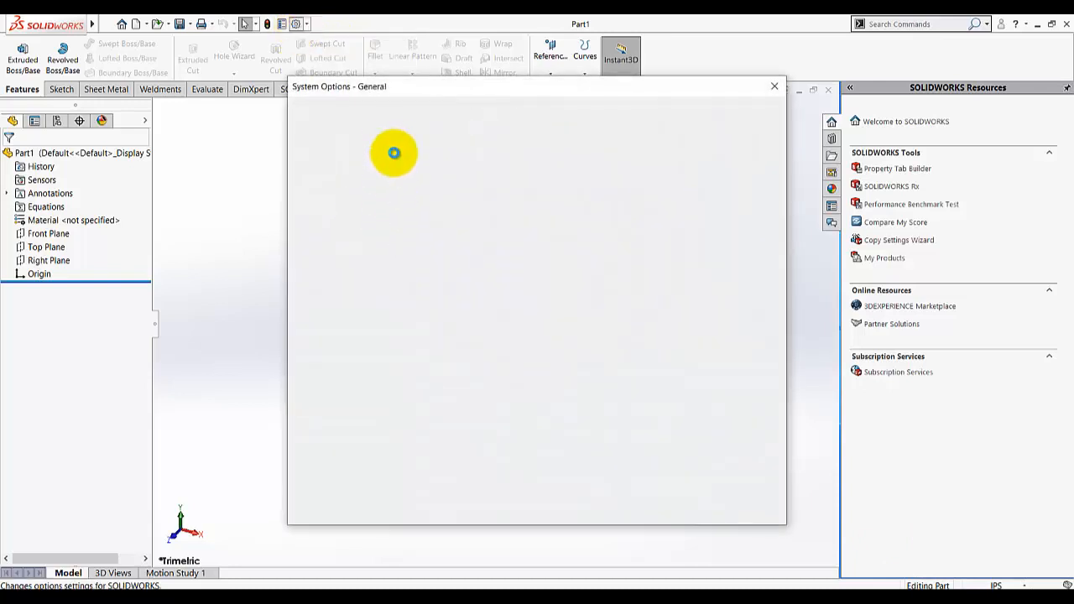
click(392, 111)
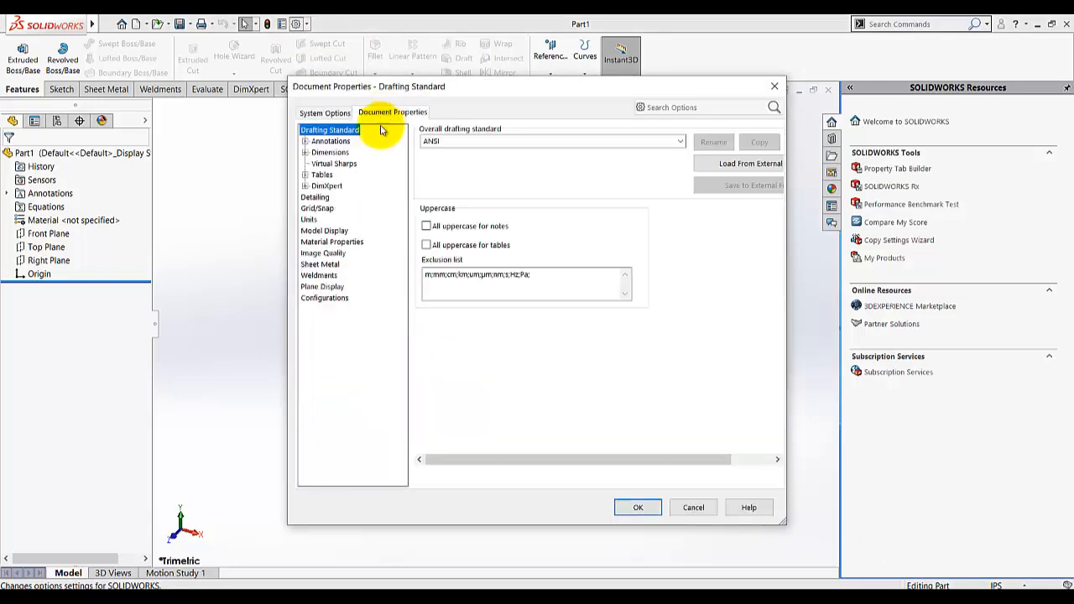
click(310, 220)
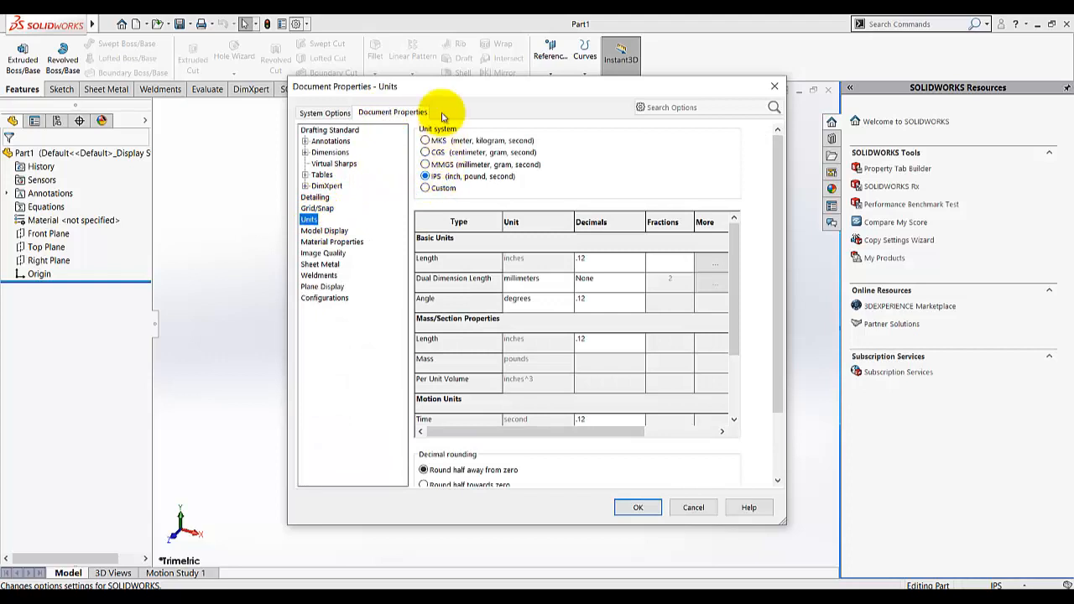
click(648, 507)
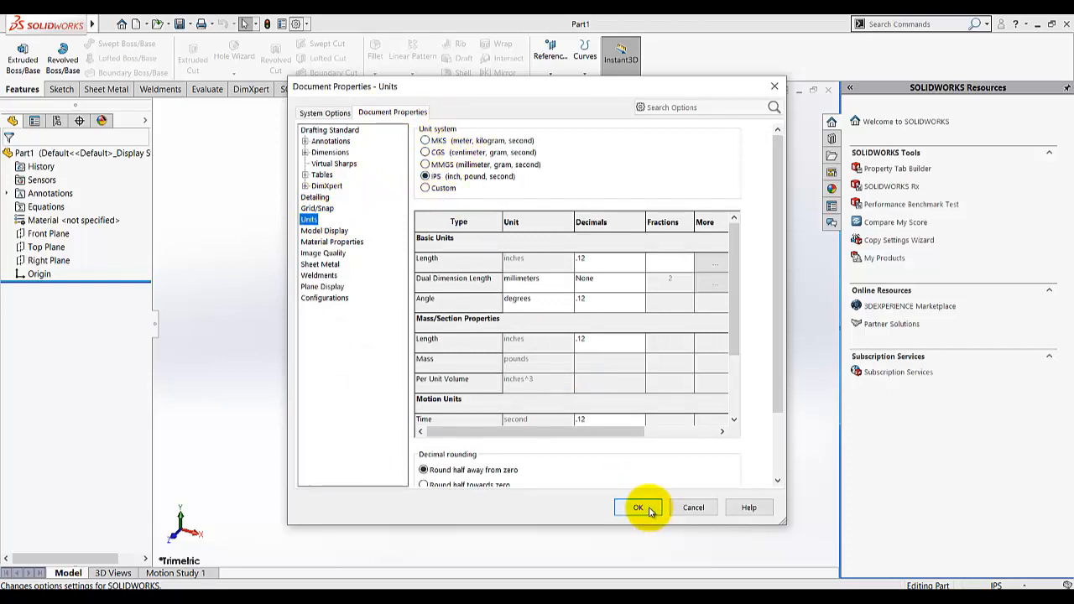
Start a new sketch on the Front Plane.
click(62, 91)
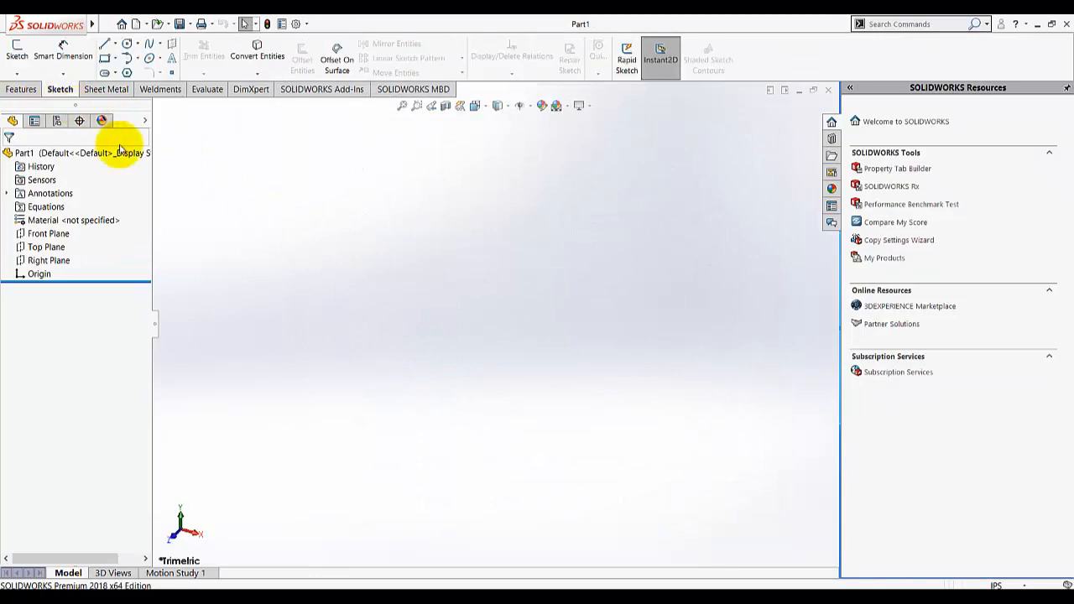
click(17, 50)
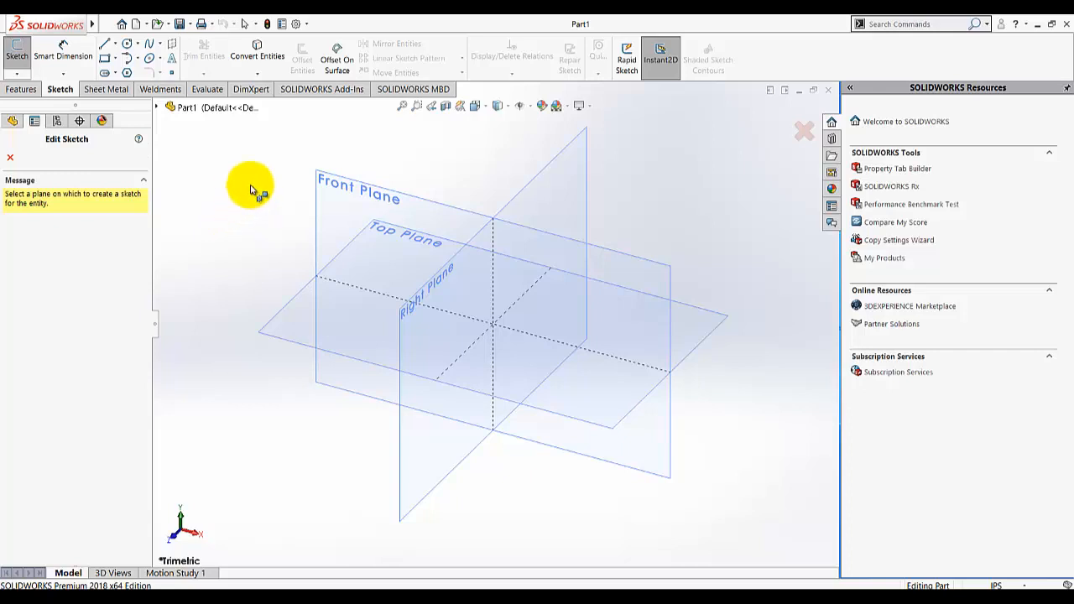
click(321, 184)
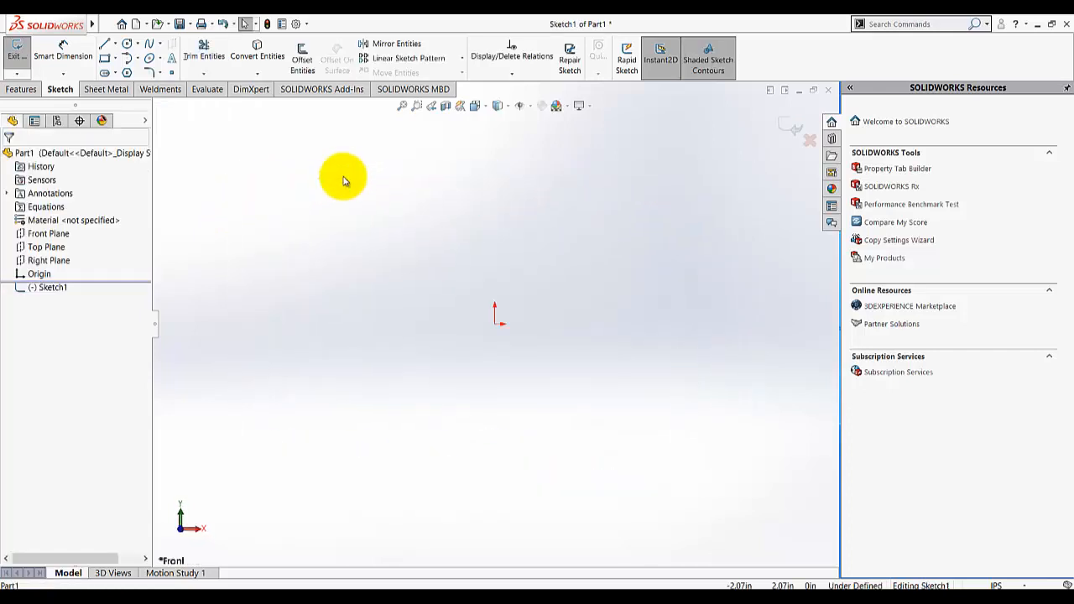
Sketch a closed seven-line profile from the origin, about 3.3 in wide and 2.5 in high, with an upper-left arm and a sloped upper-right corner.
click(106, 48)
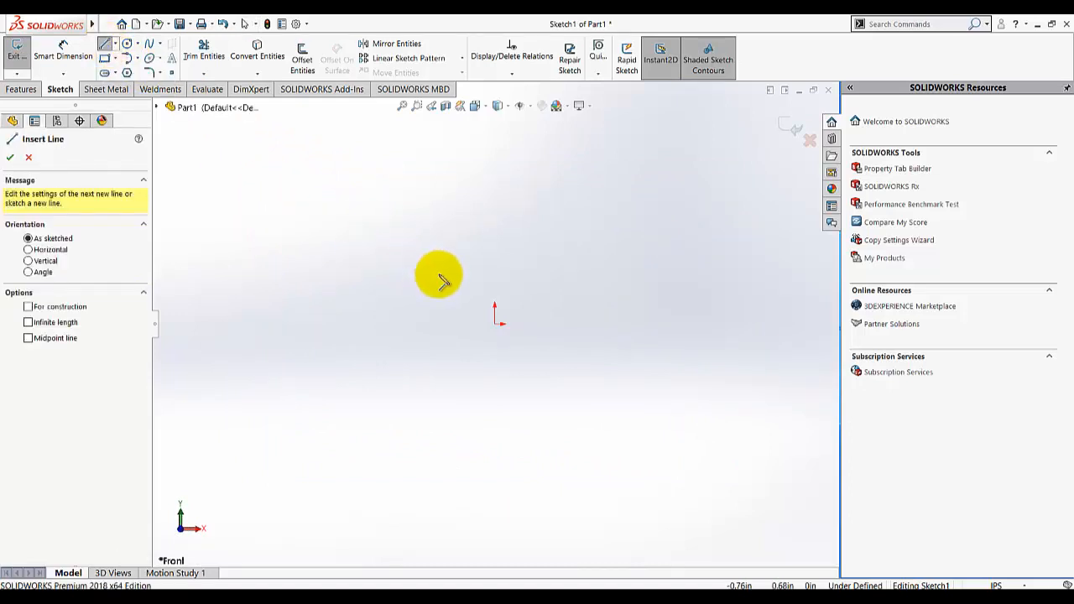
click(495, 324)
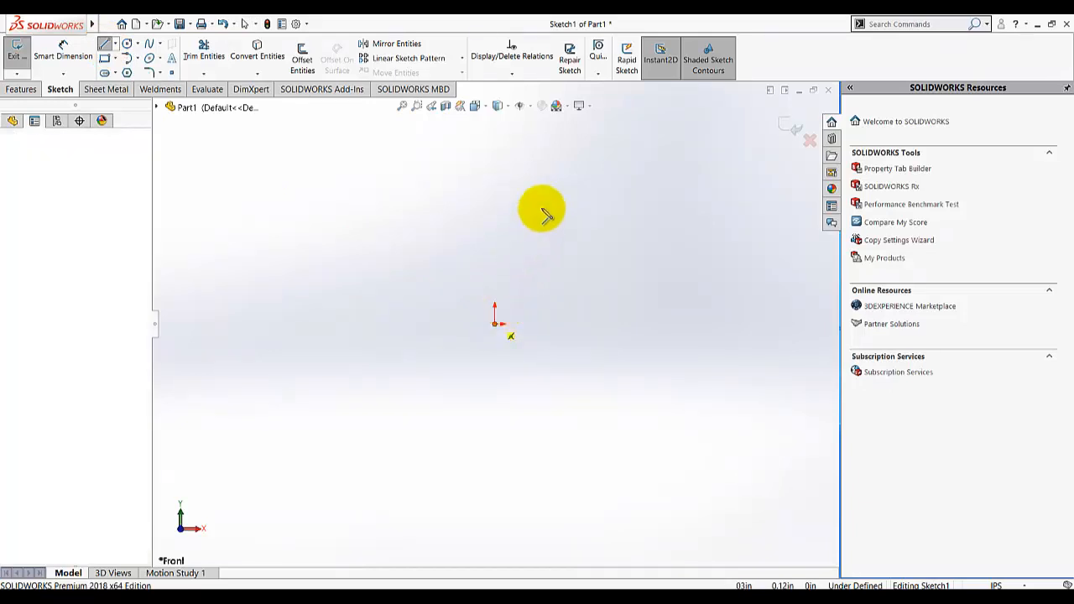
click(495, 182)
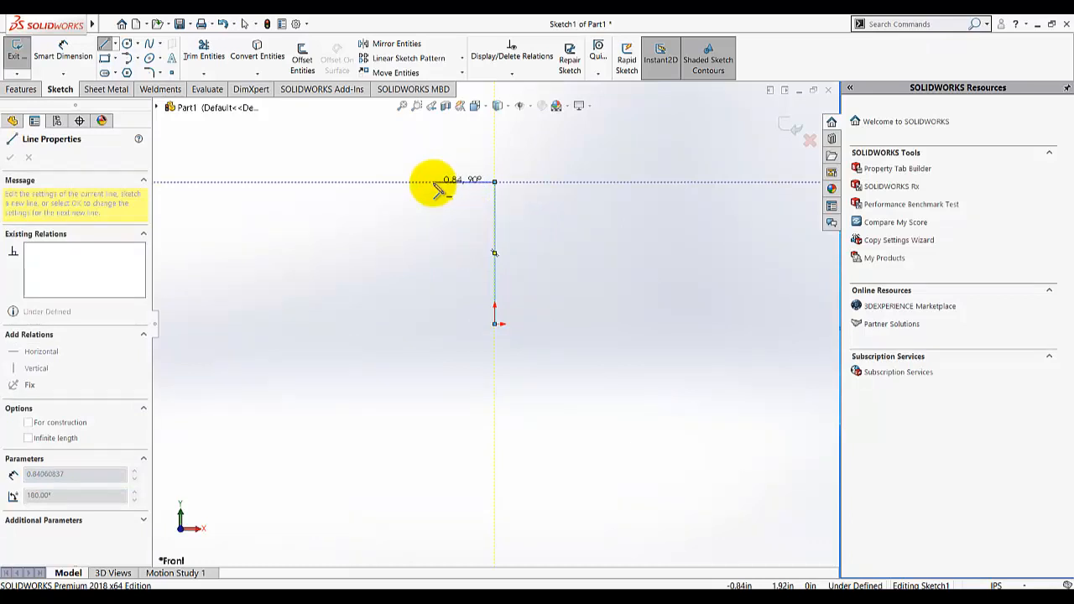
click(433, 182)
click(433, 140)
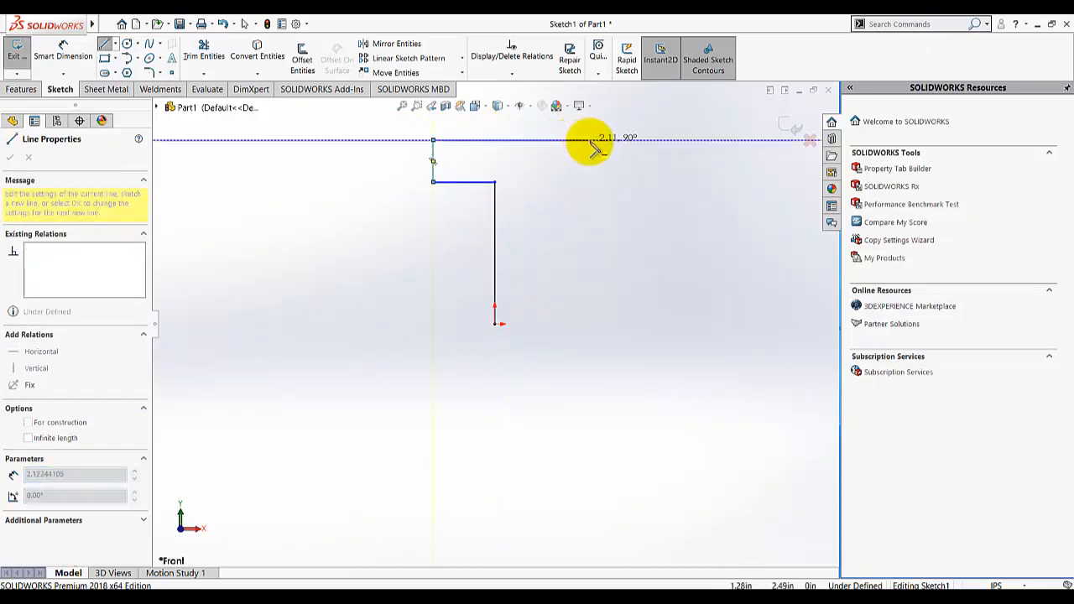
click(590, 140)
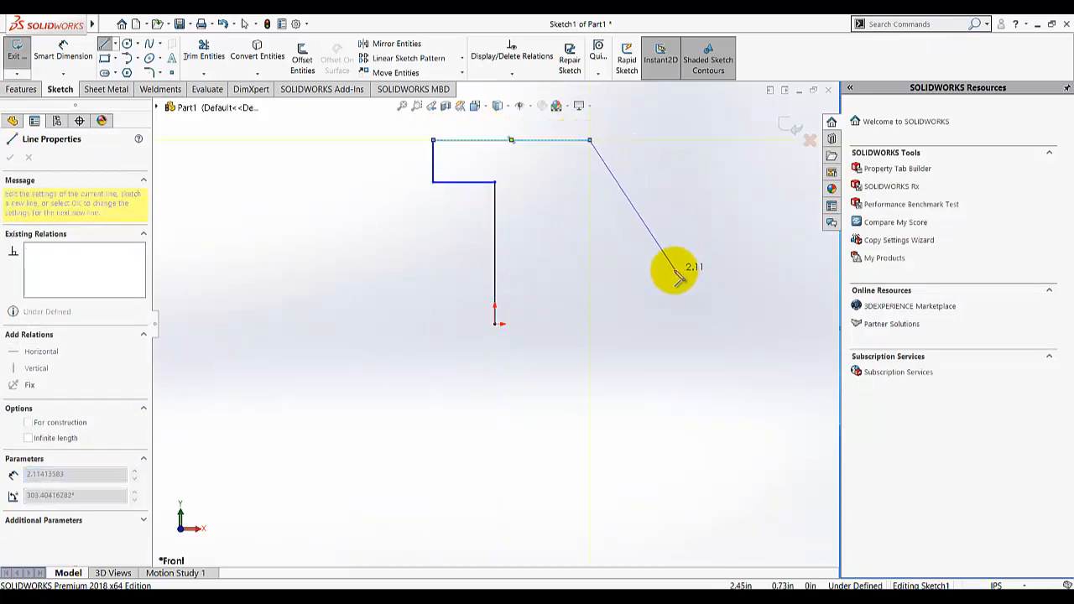
click(674, 215)
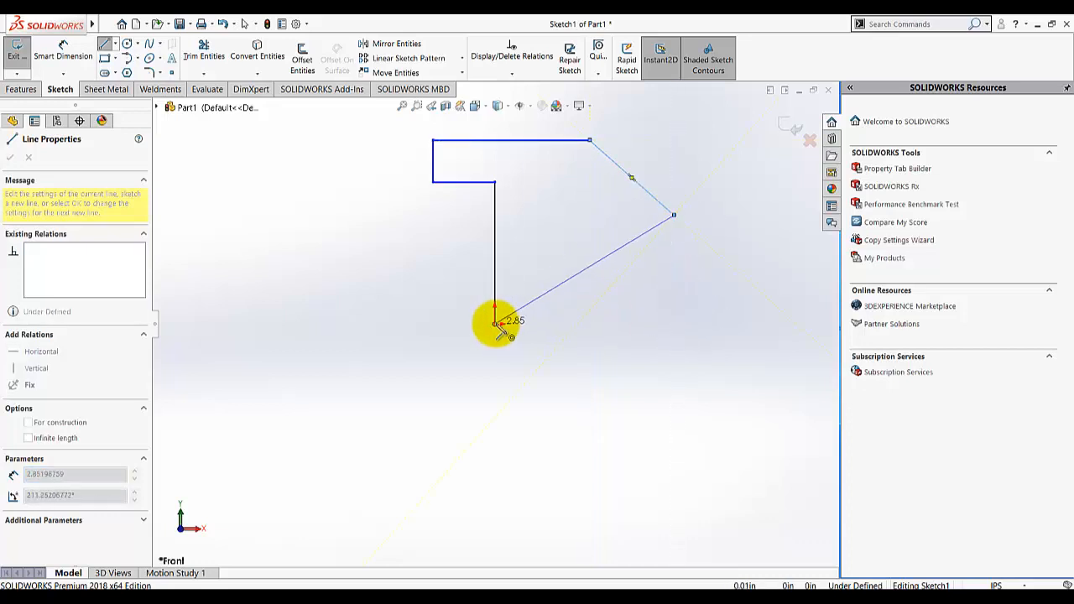
click(673, 317)
click(495, 323)
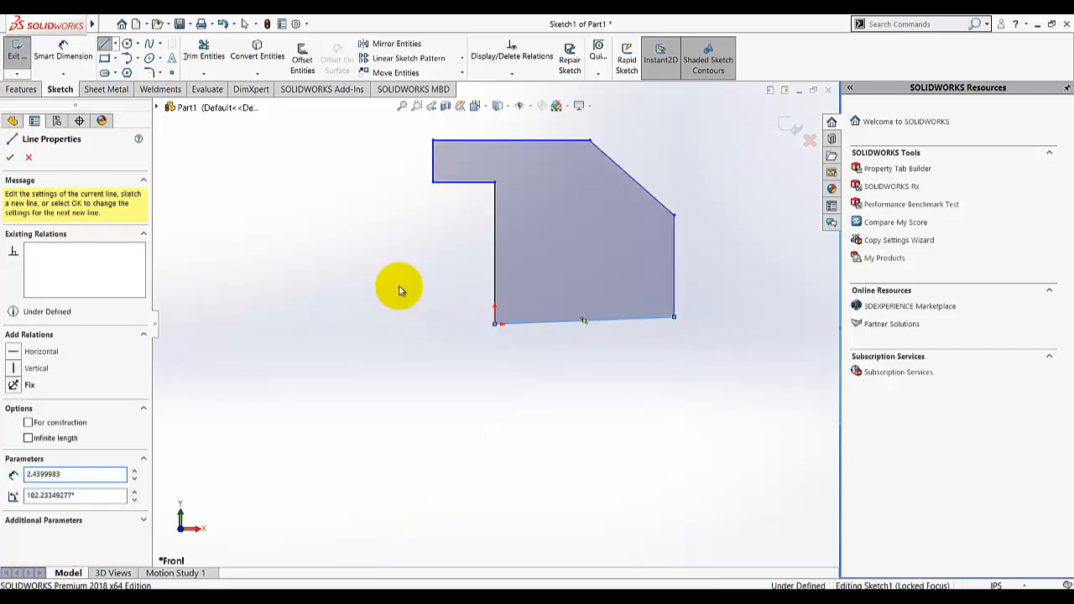
key(Escape)
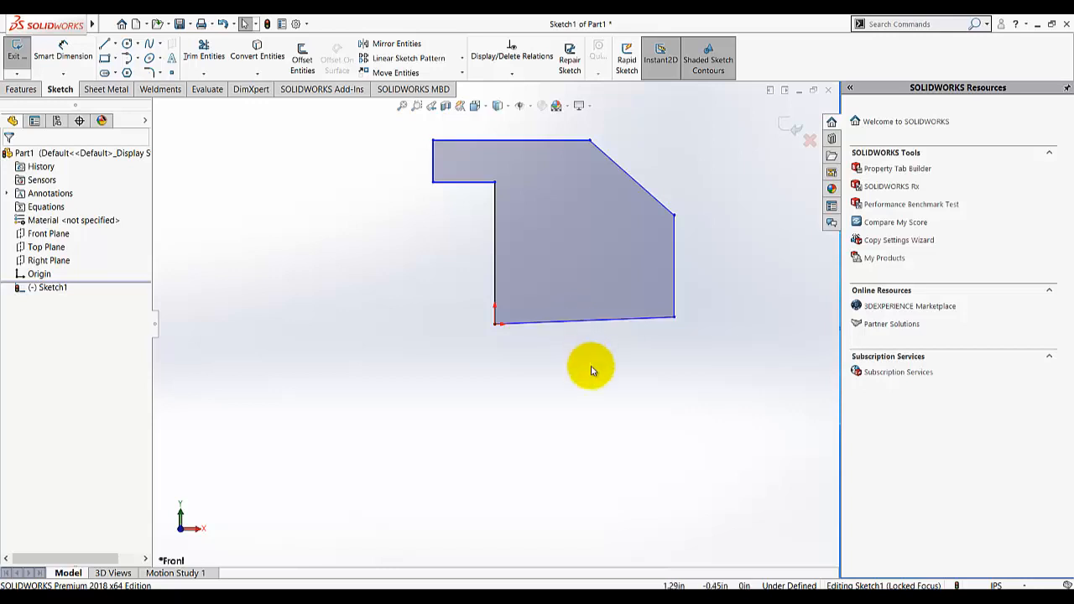
Add a Horizontal relation to the profile's bottom line.
click(578, 325)
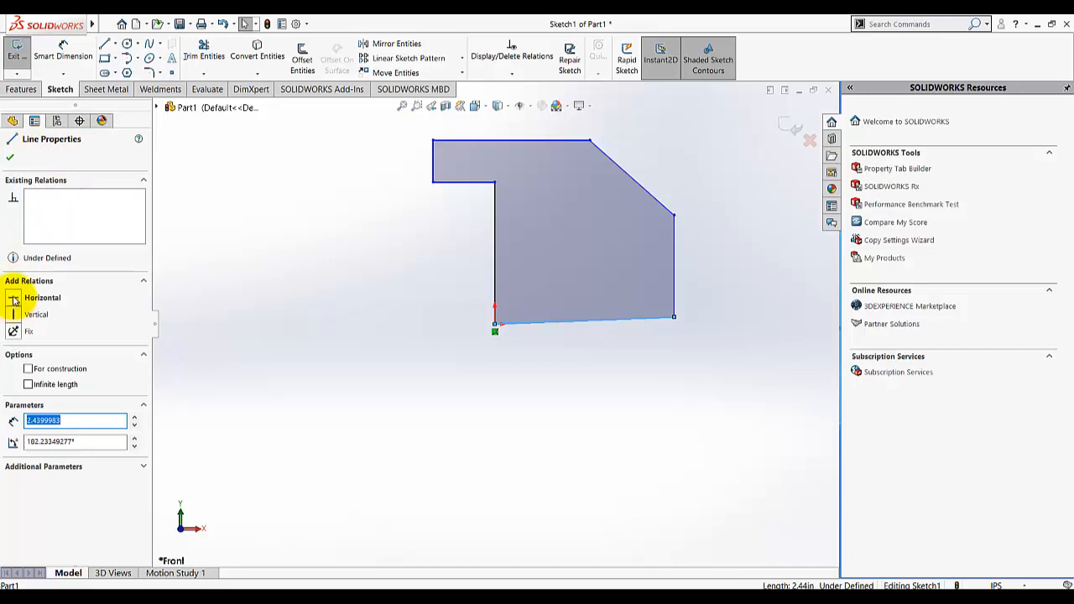
click(14, 300)
click(11, 160)
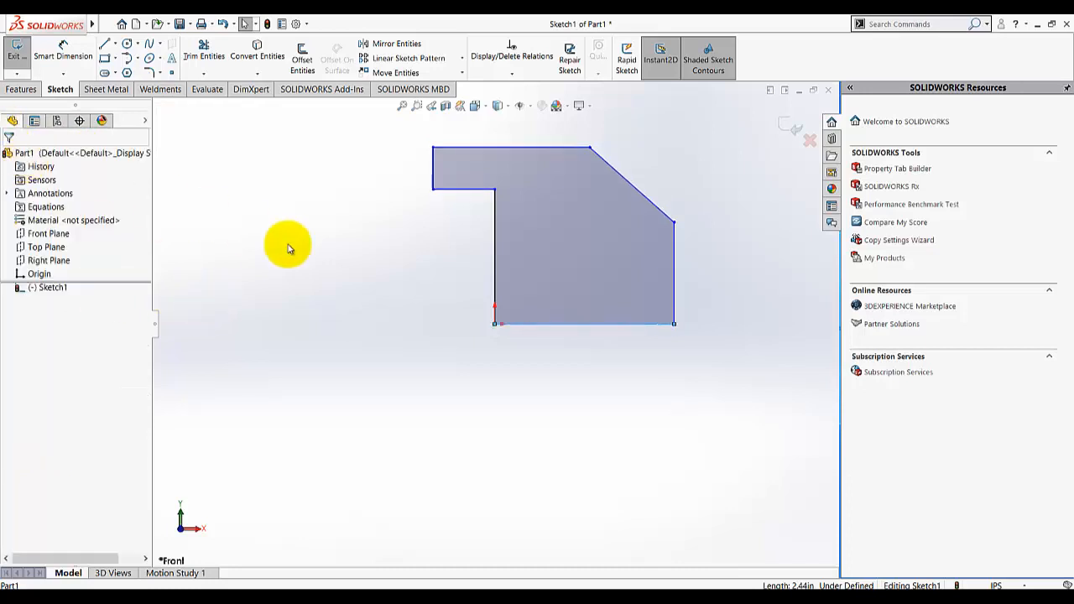
Dimension the profile's overall width between the arm's left edge and the right vertical edge as 4.5 in.
click(68, 55)
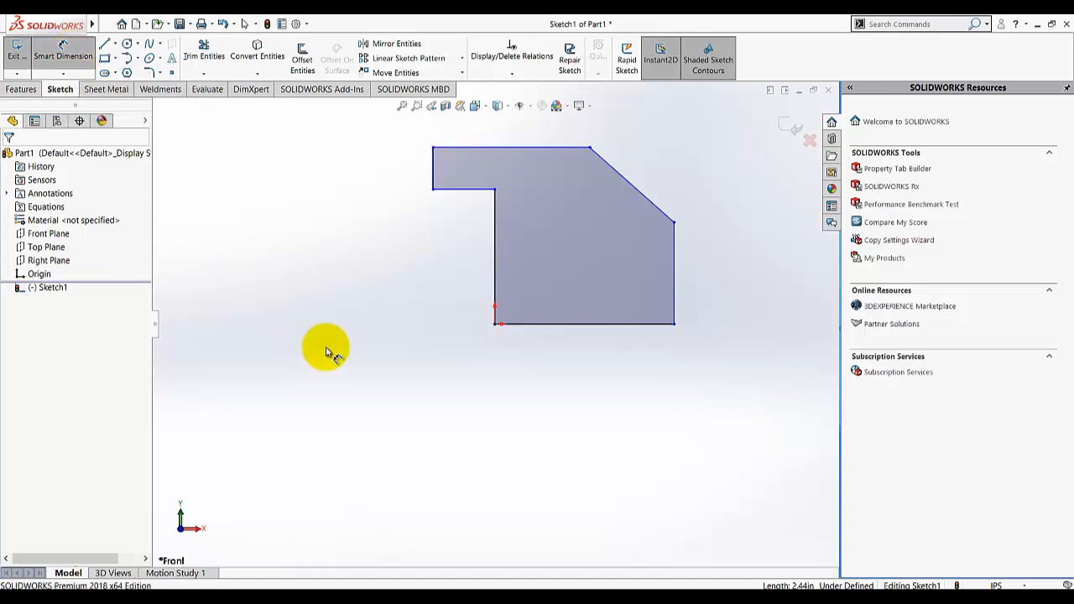
click(433, 171)
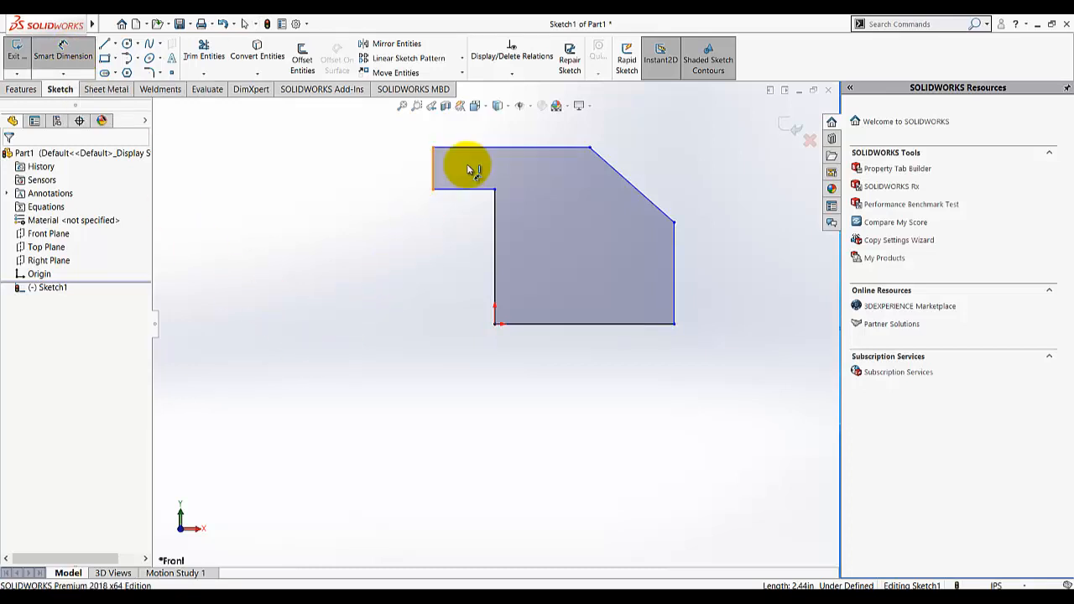
click(674, 269)
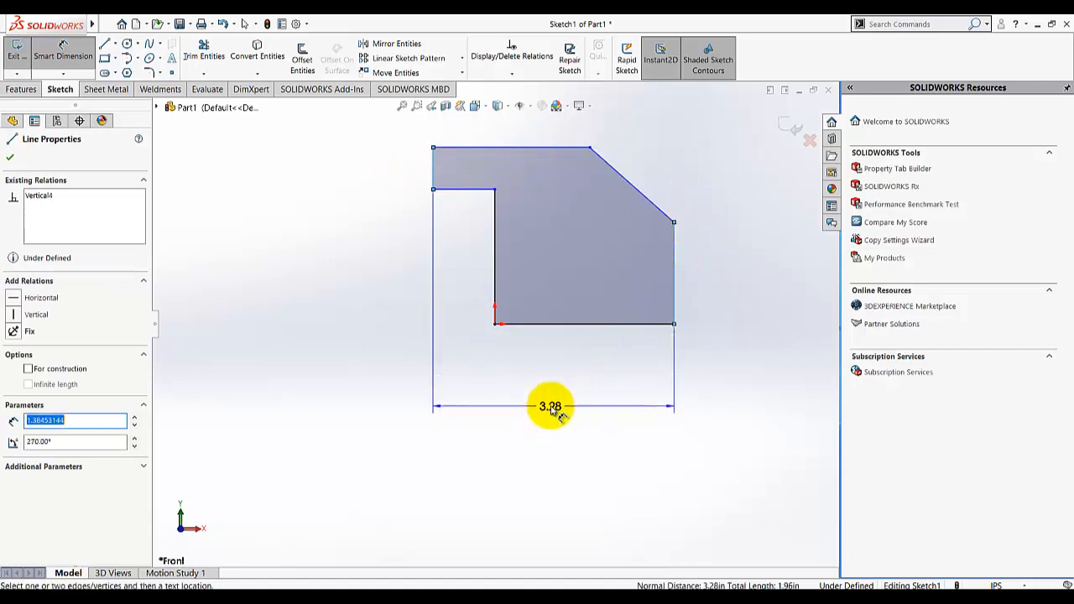
click(551, 407)
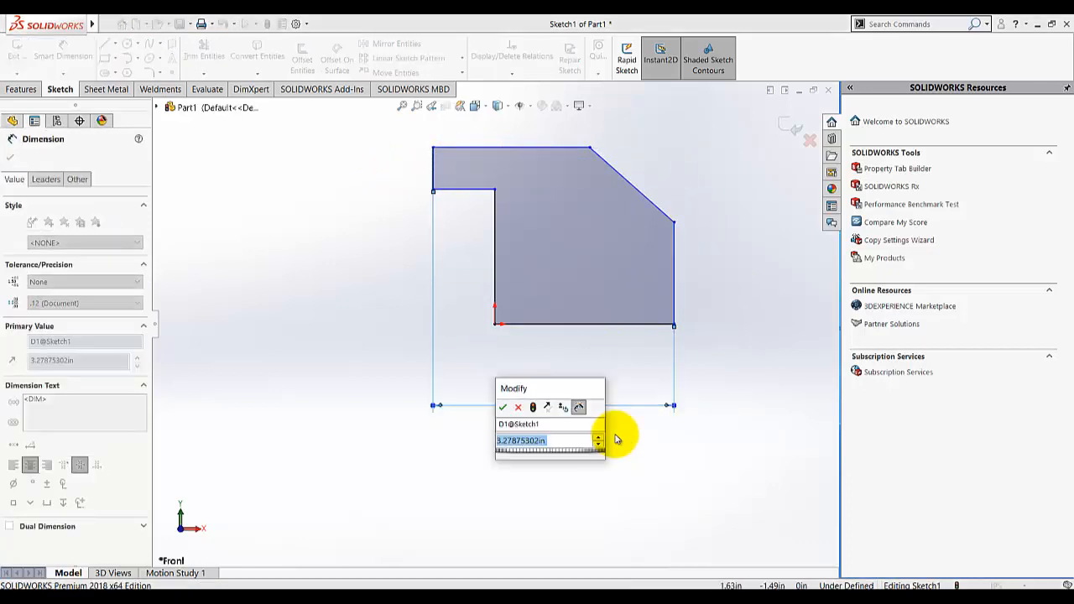
text(4)
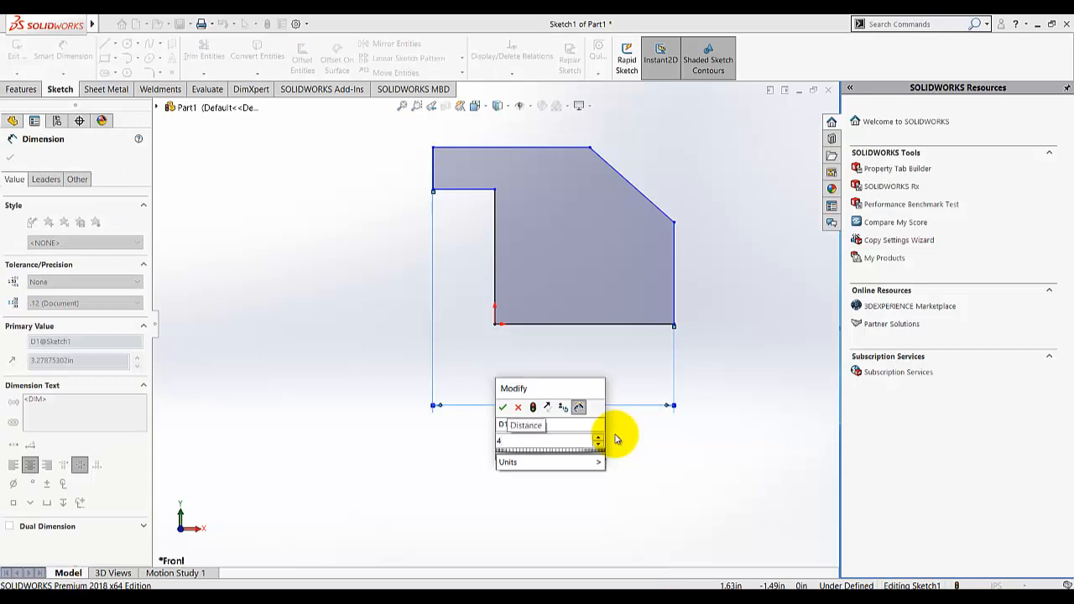
text(.5)
key(Return)
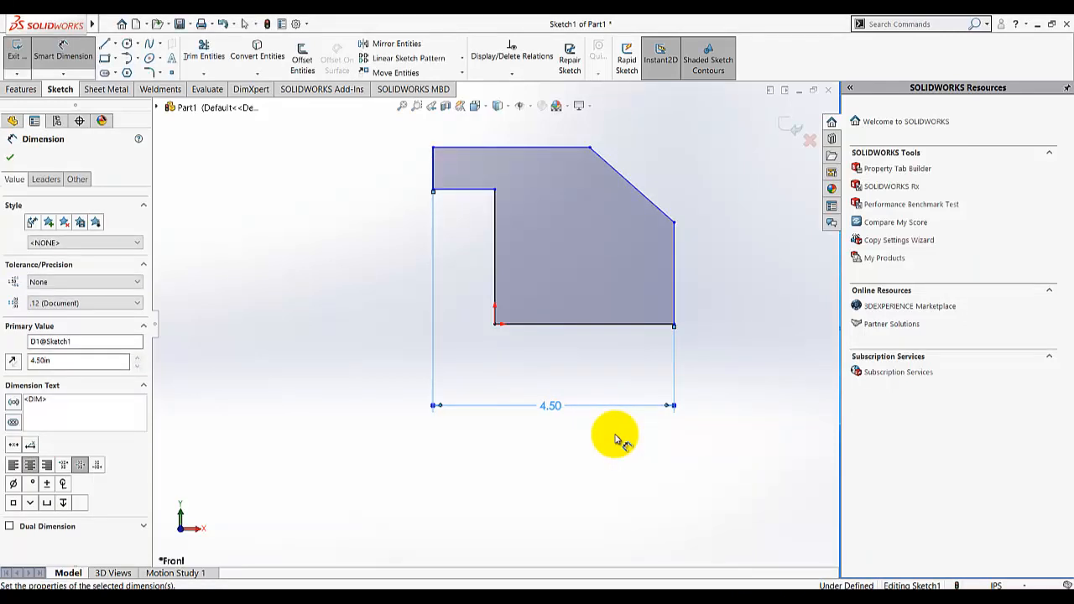
Dimension the short left vertical edge of the arm as 1.3 in.
scroll(636, 137, down, 2)
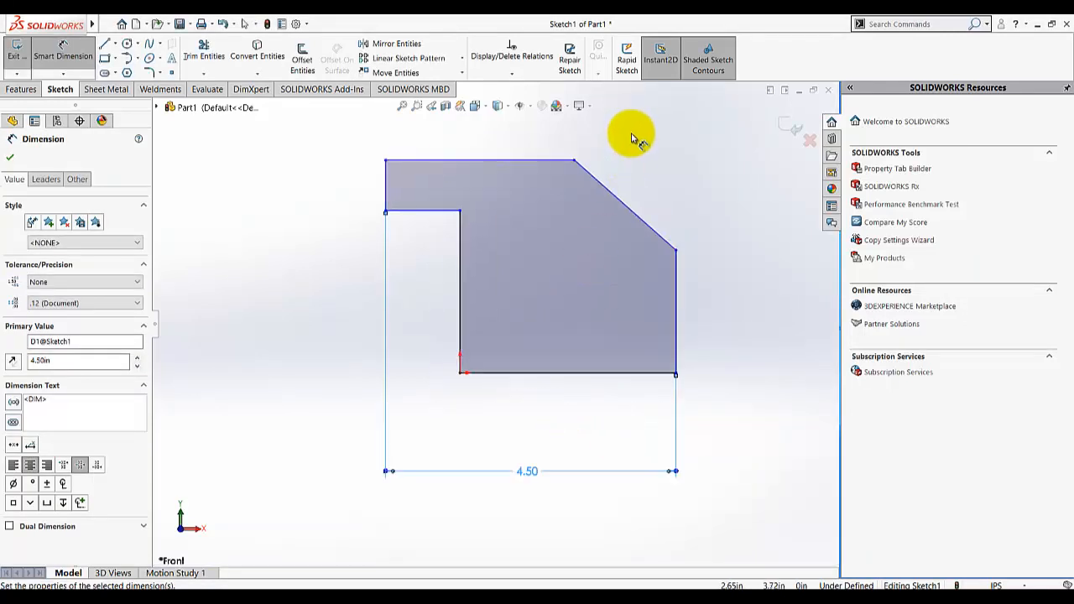
click(384, 181)
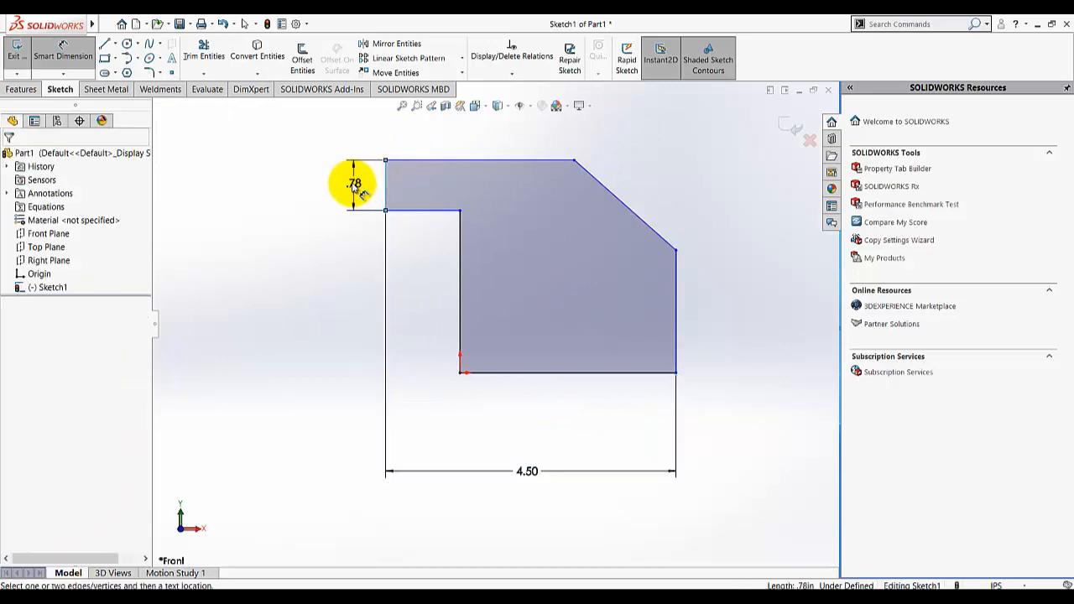
click(355, 187)
text(1.)
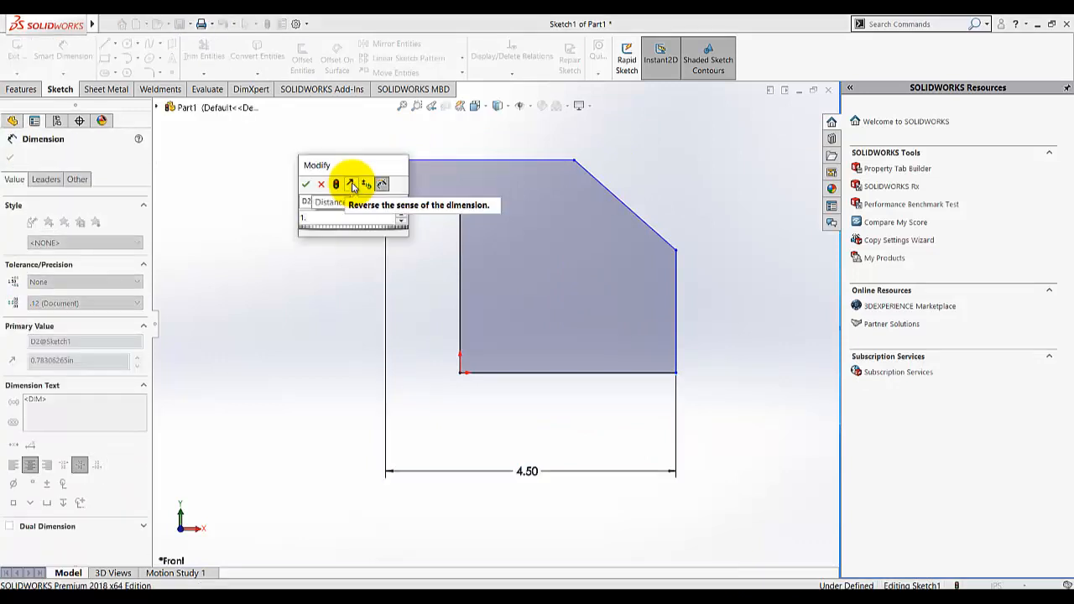
text(3)
key(Return)
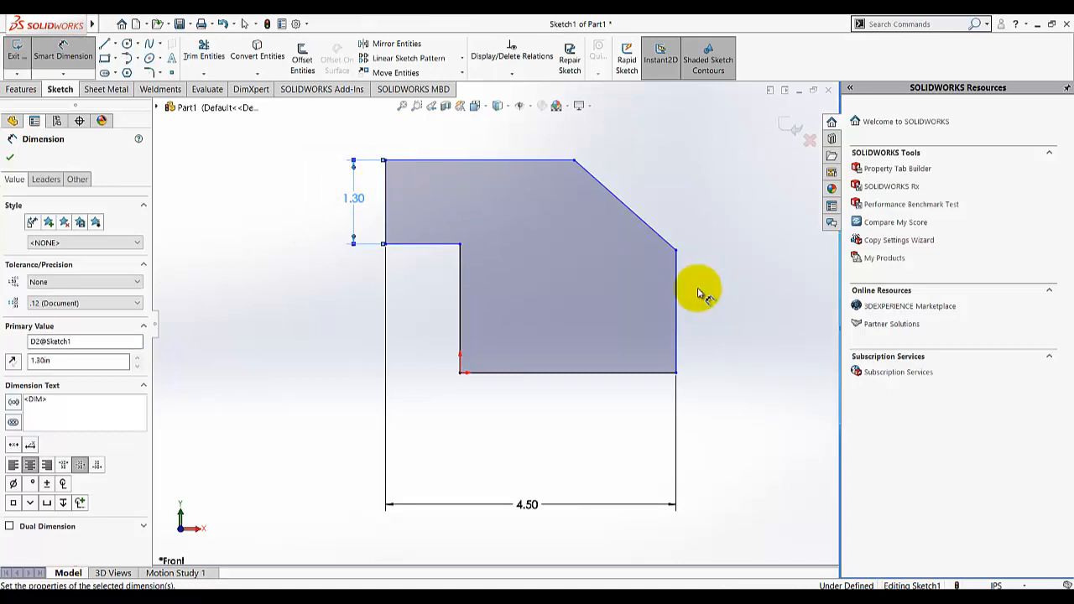
Dimension the vertical distance between the two endpoints of the sloped line as 2 in.
click(676, 250)
click(573, 160)
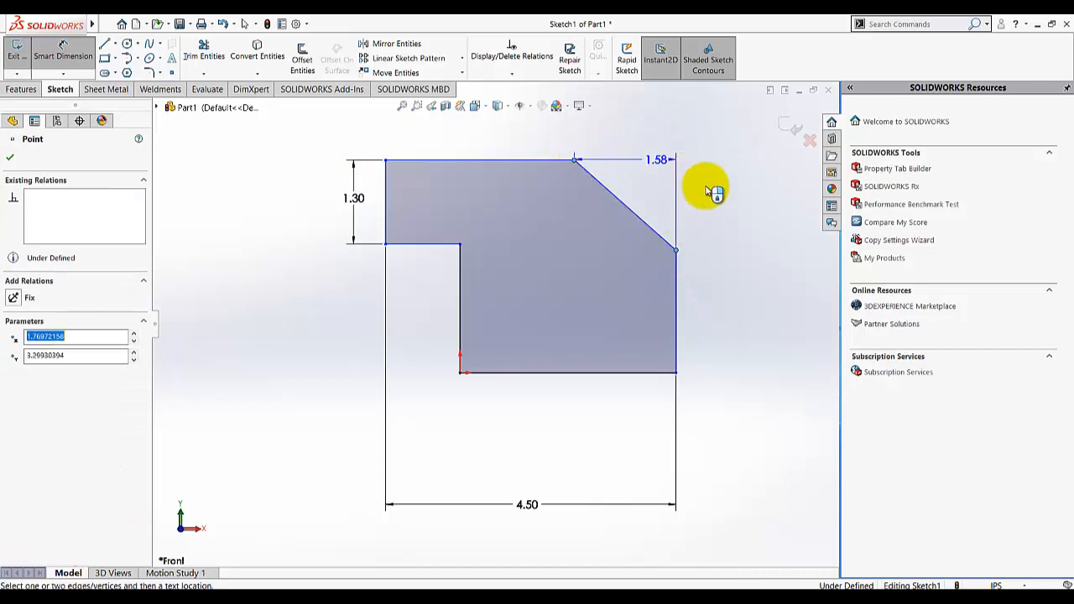
click(744, 209)
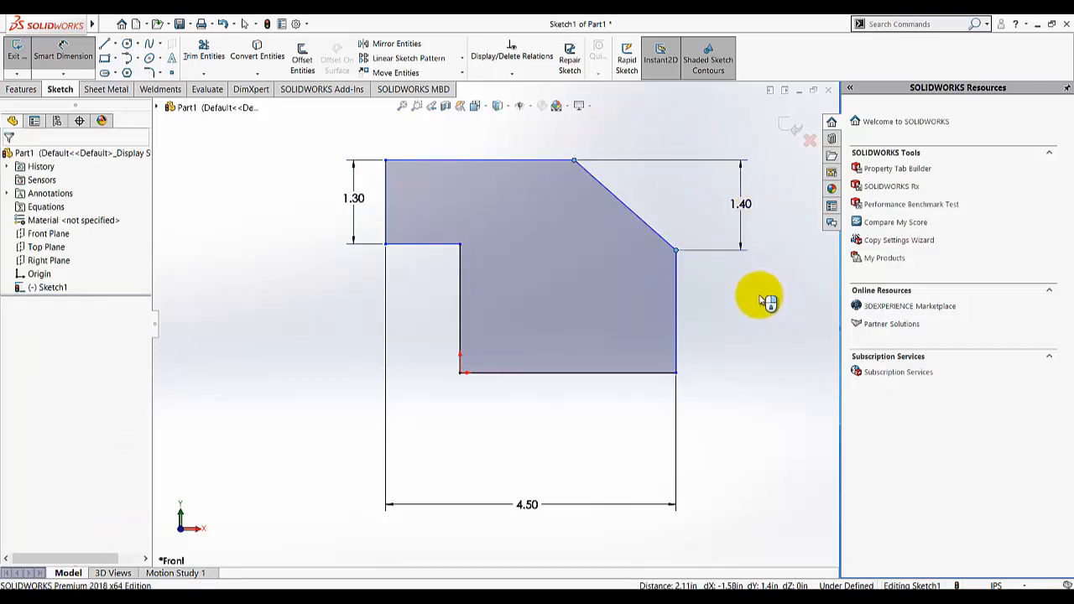
text(2)
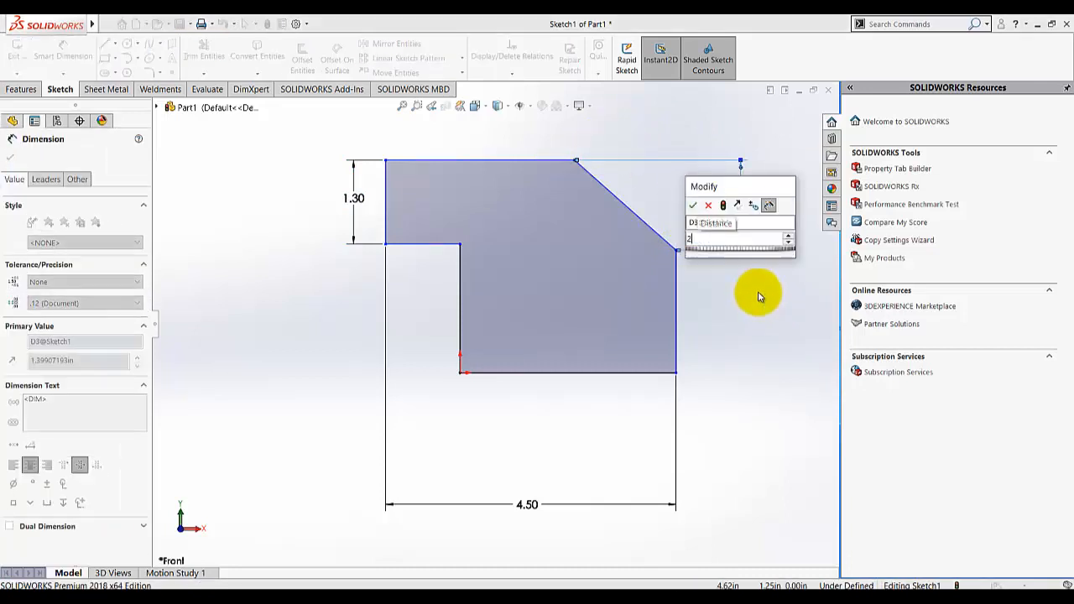
key(Return)
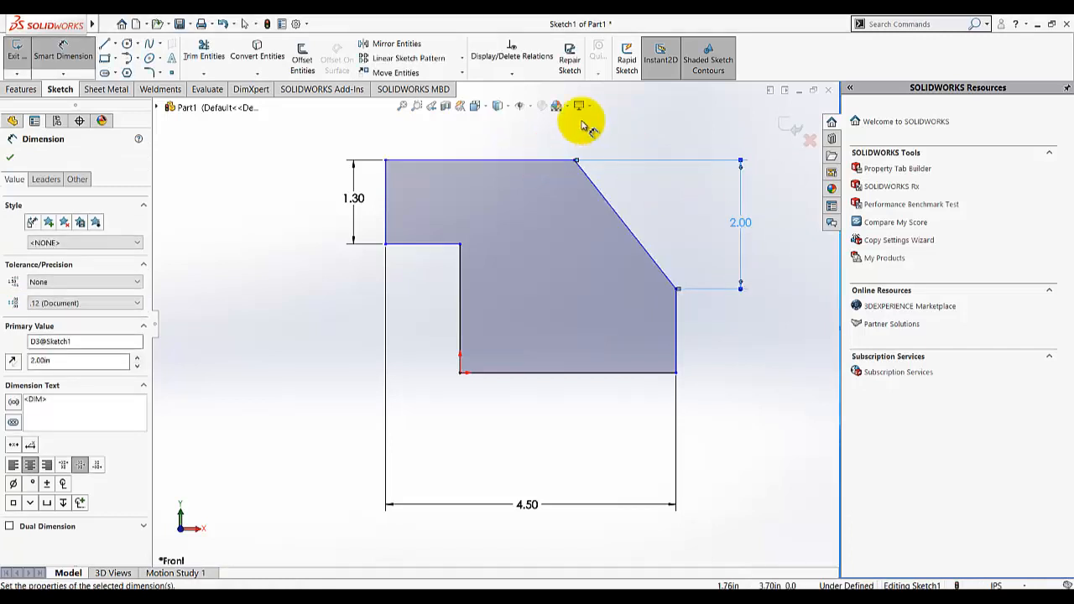
Dimension the angle between the profile's sloped line and the top horizontal line as 54 degrees.
click(617, 206)
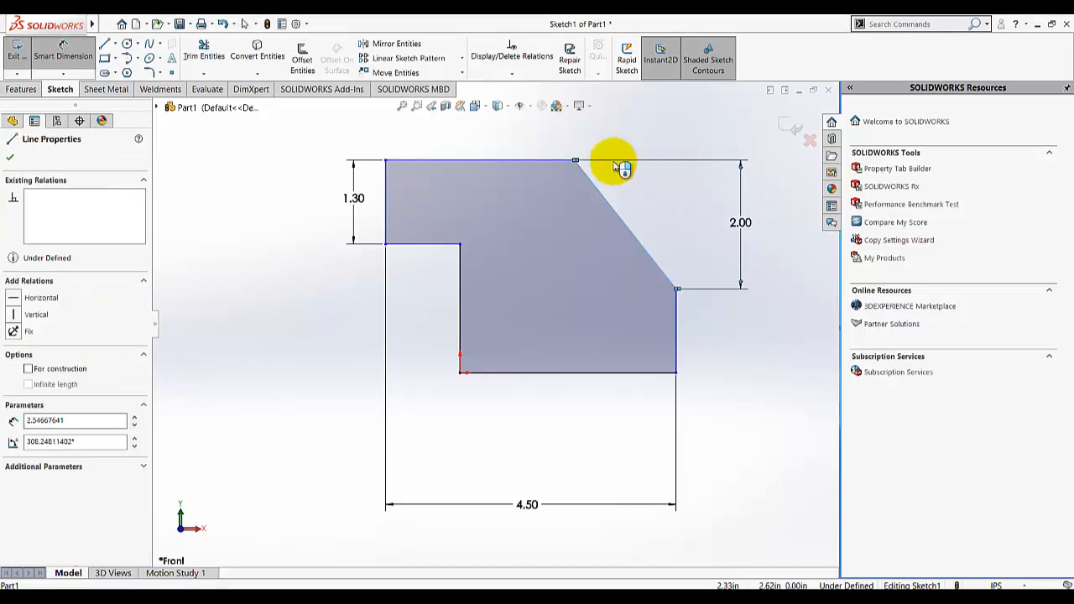
click(544, 161)
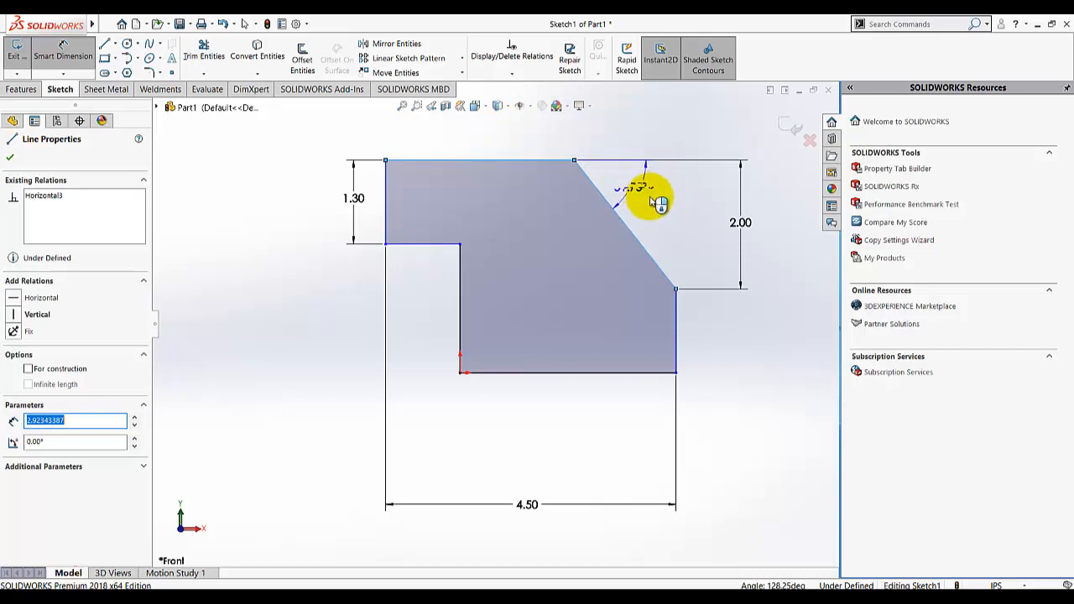
click(658, 203)
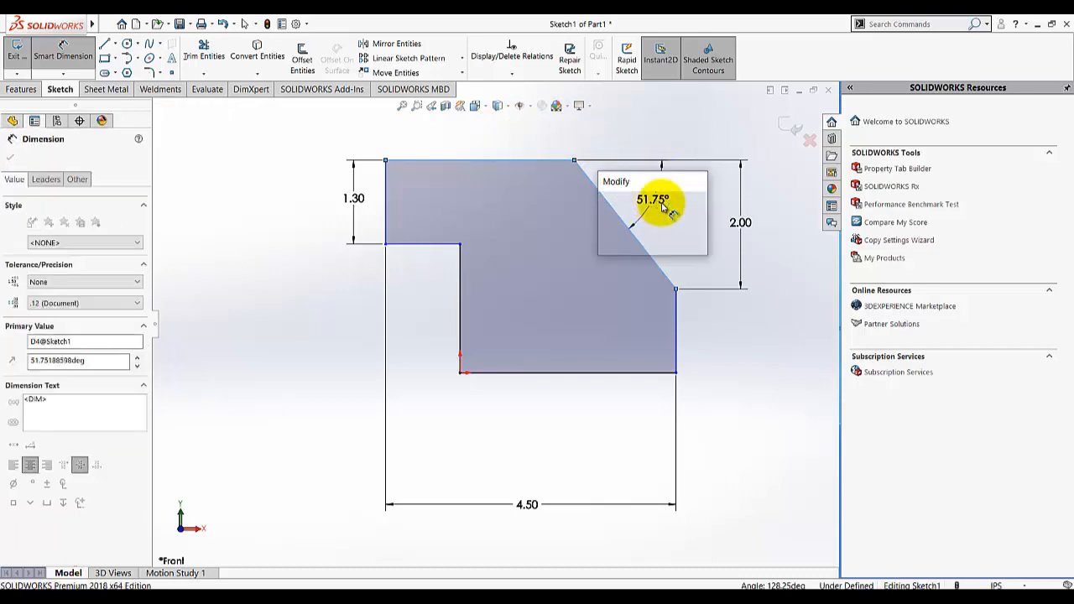
text(54)
key(Return)
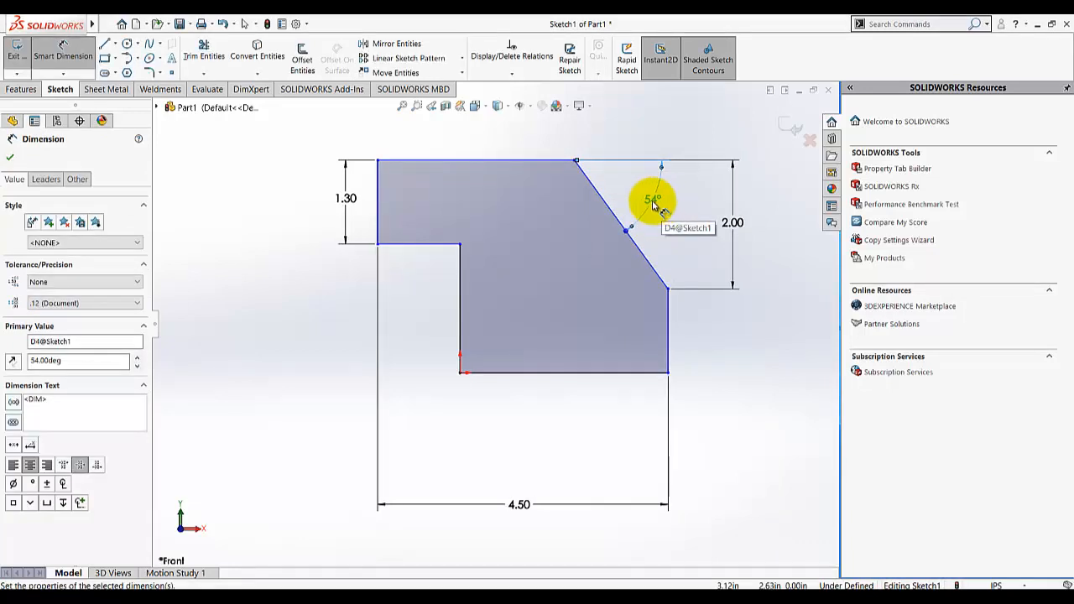
Dimension the arm's lower horizontal edge as 0.75 in and move the 1.30 dimension farther away from the profile.
click(422, 243)
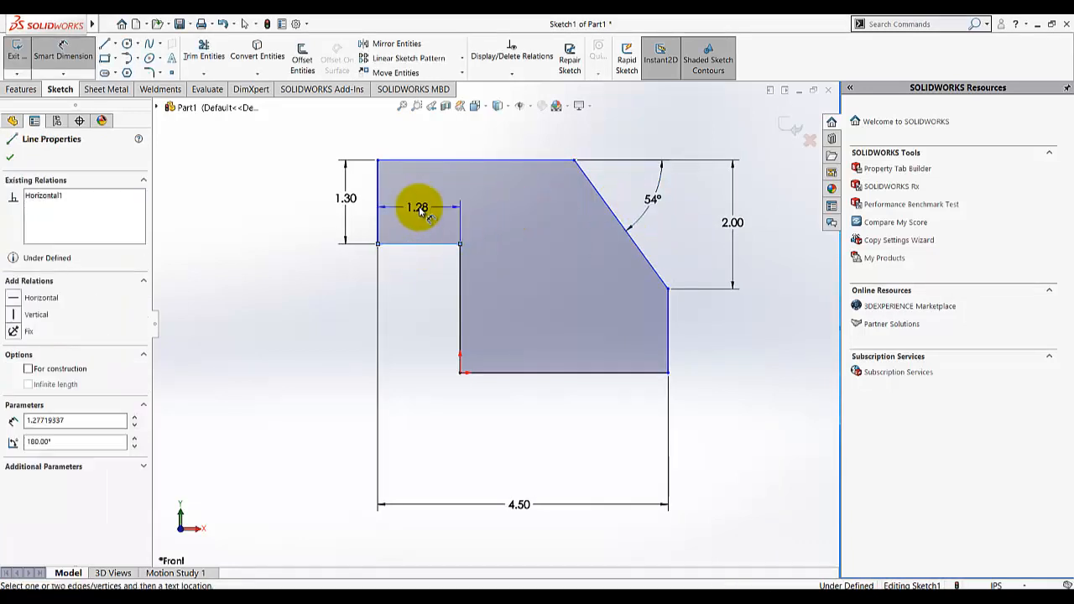
click(422, 213)
click(424, 211)
text(.75)
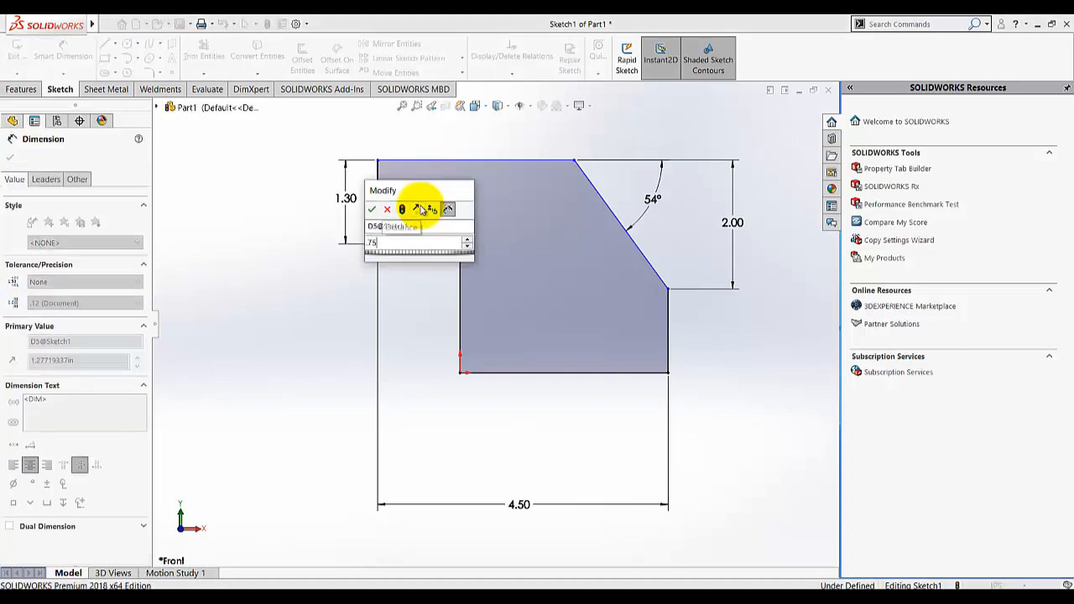
key(Return)
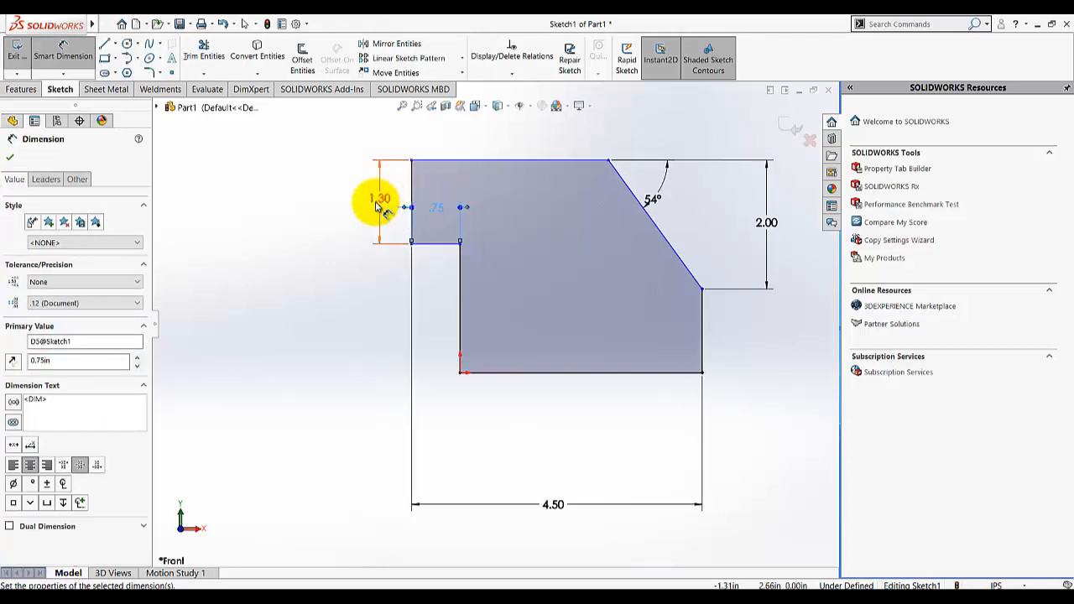
drag(377, 203, 336, 192)
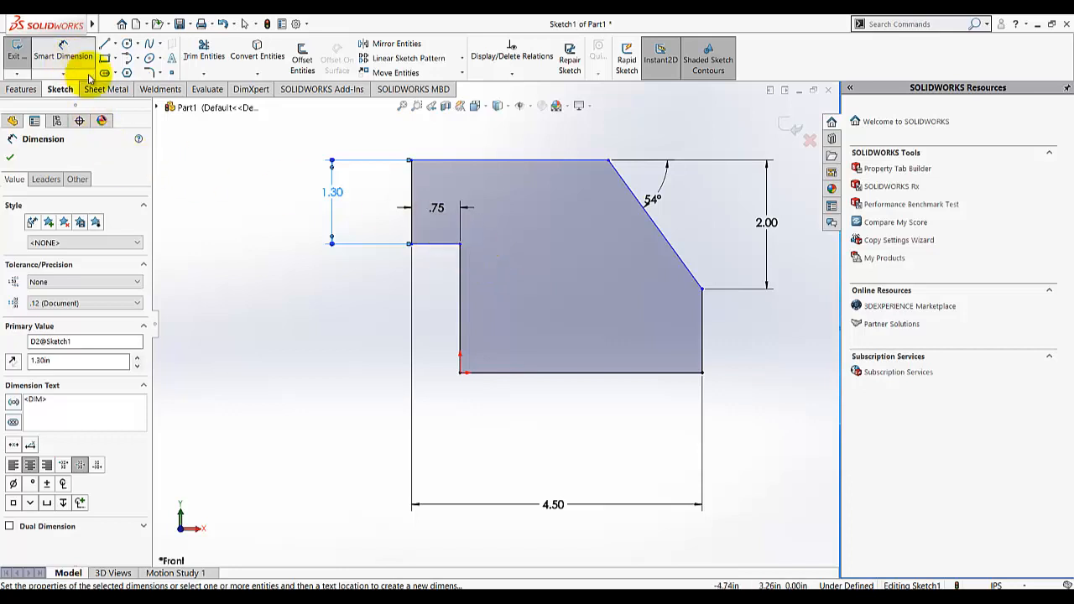
click(65, 54)
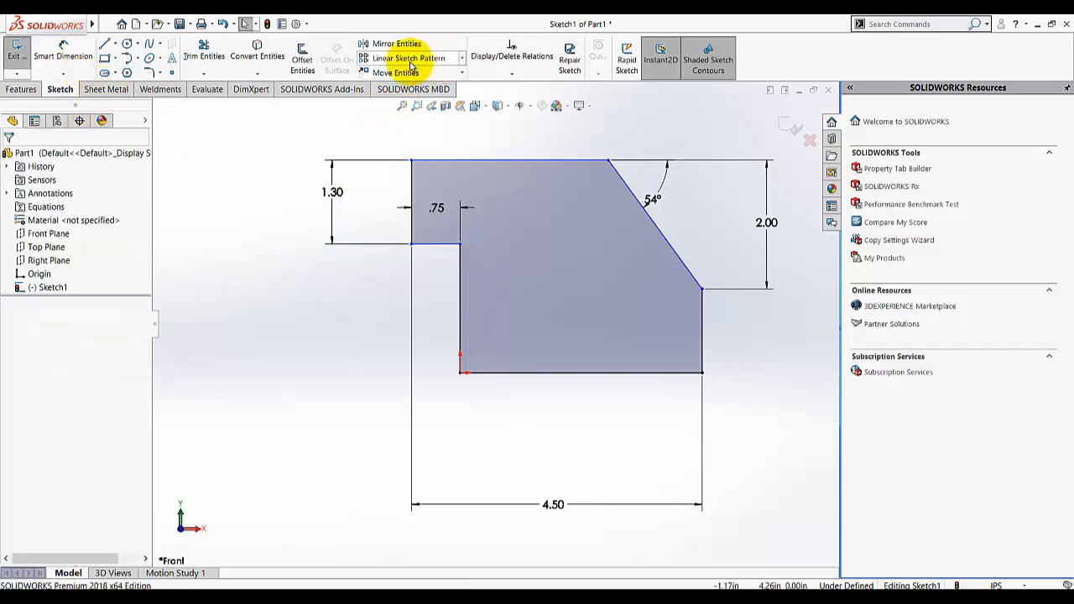
Try the Add Relation command with an Equal relation between the arm's left vertical edge and the right vertical edge, and undo it.
click(514, 76)
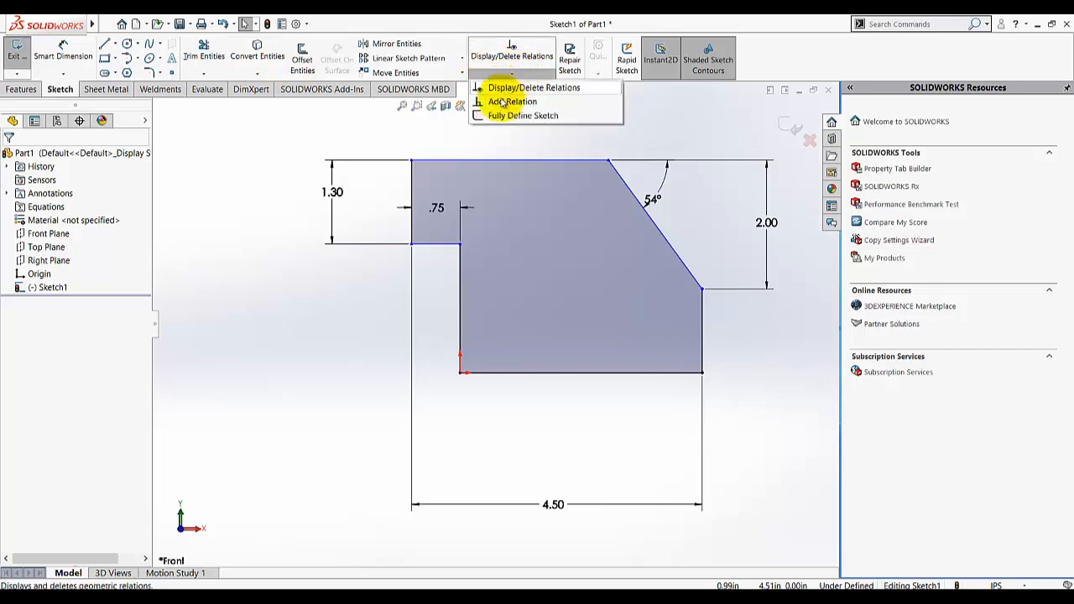
click(495, 101)
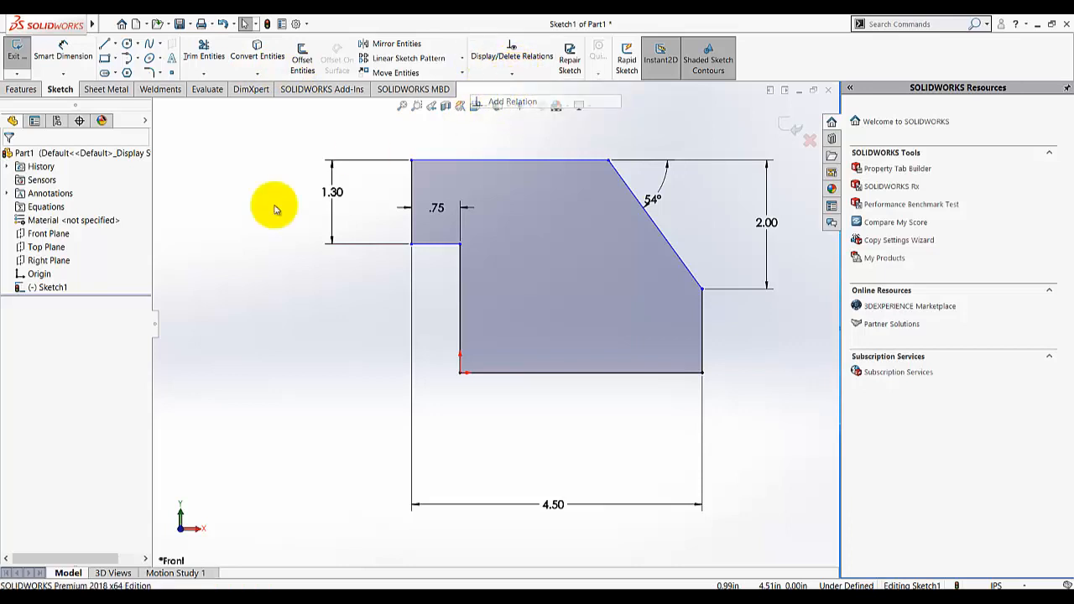
click(412, 194)
click(703, 328)
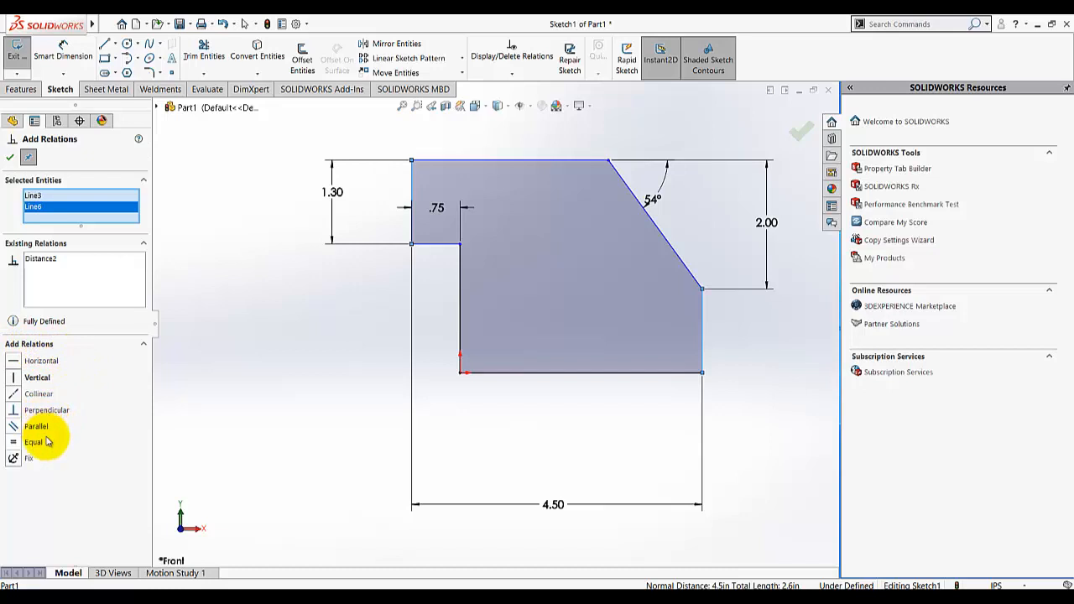
click(20, 443)
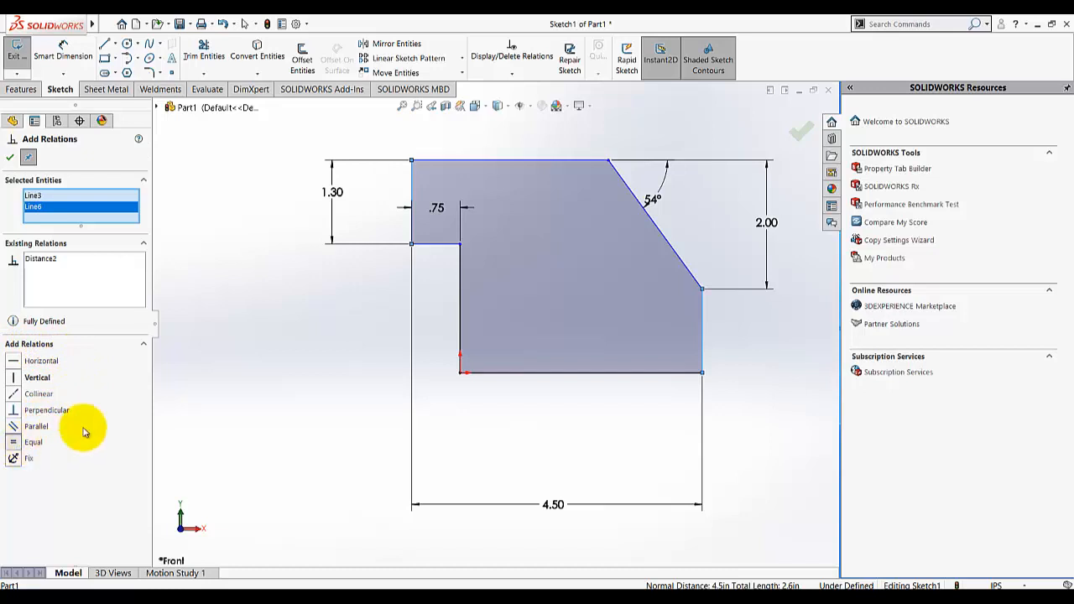
click(10, 160)
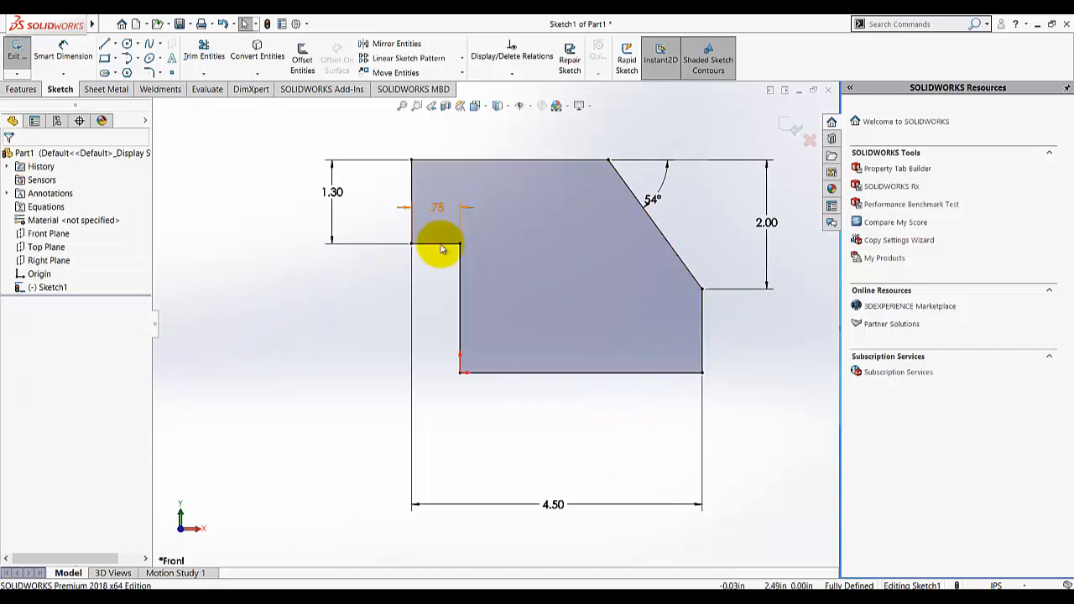
click(223, 26)
Make the arm's left vertical edge and the profile's right vertical edge equal in length by selecting both lines directly.
click(288, 355)
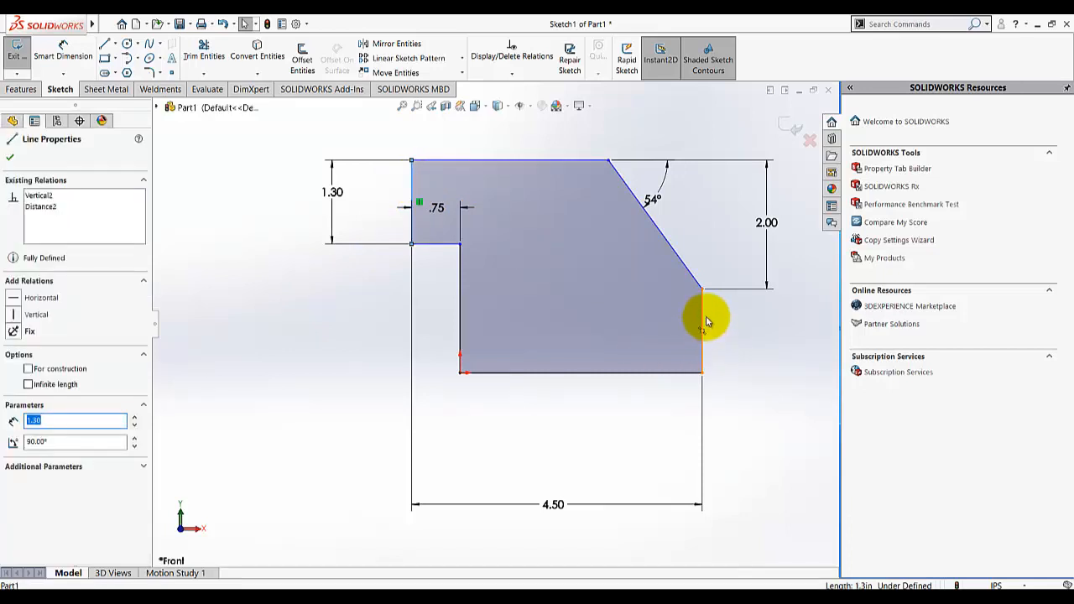
ctrl+click(459, 362)
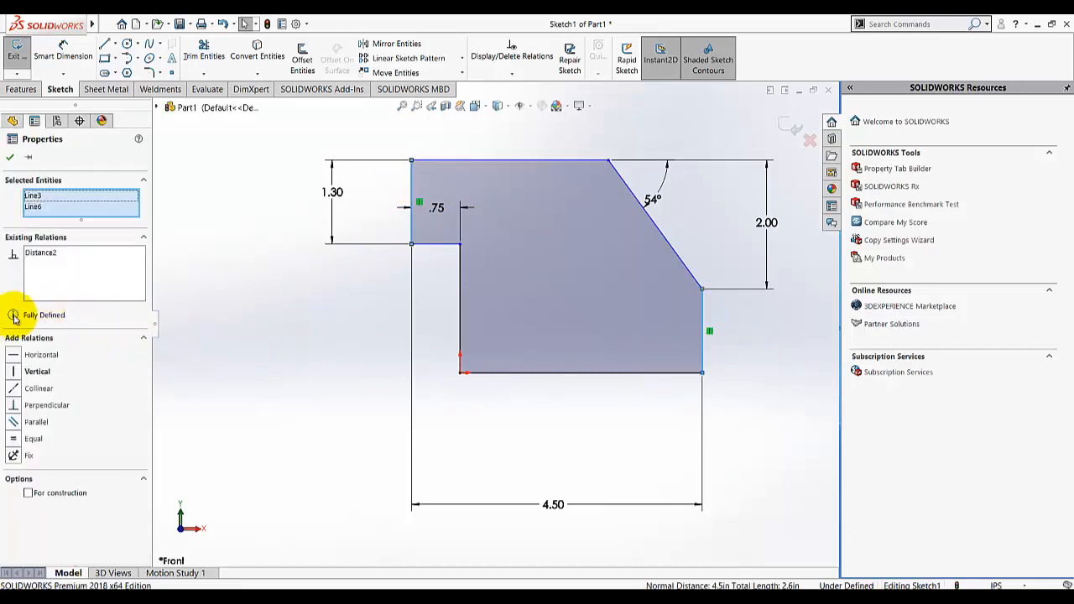
click(19, 439)
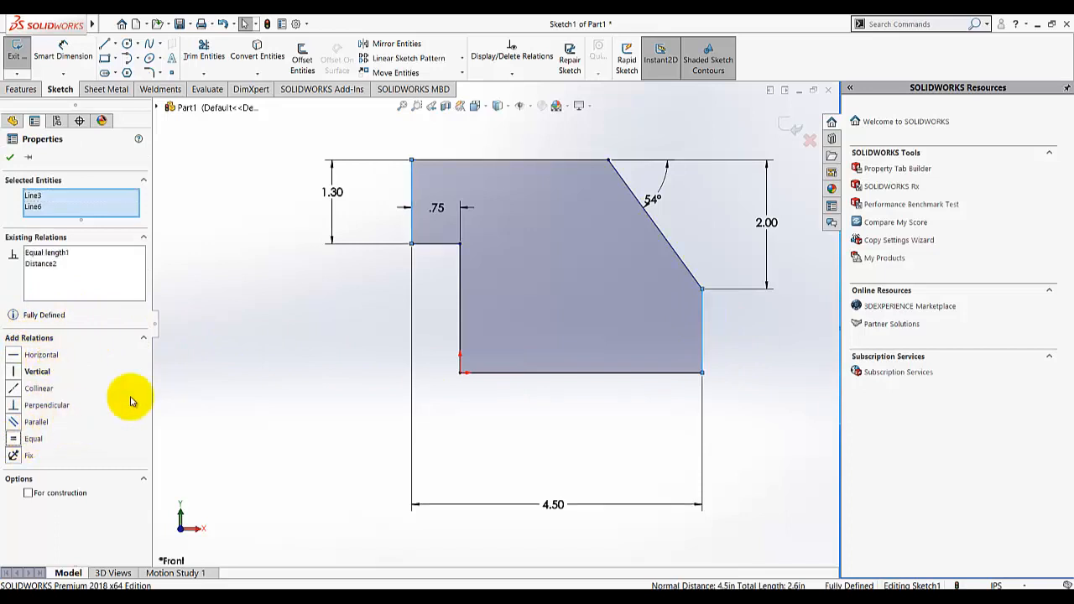
click(10, 158)
Exit the profile sketch and show it in Isometric view.
click(17, 52)
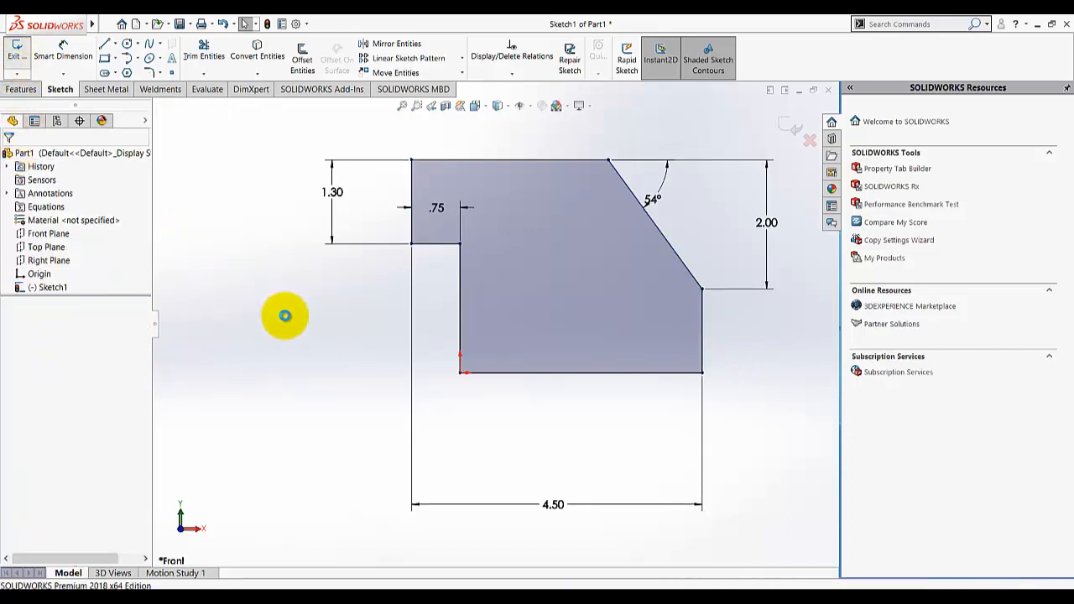
click(484, 112)
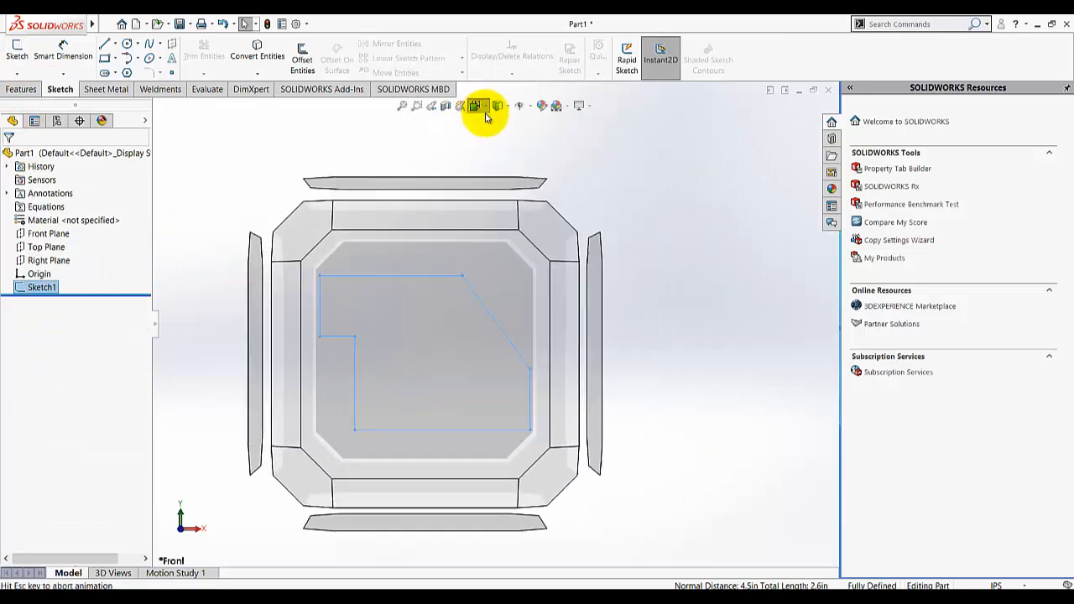
click(547, 139)
click(566, 154)
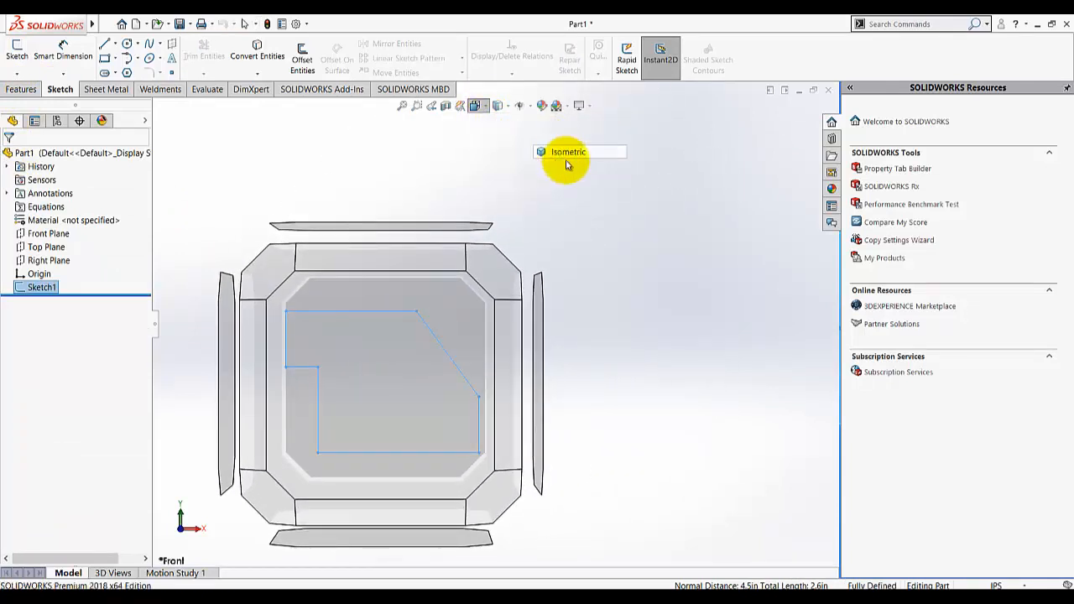
Extrude the stepped profile as a Blind boss 3.5 in deep, toward the front of the sketch plane.
click(20, 89)
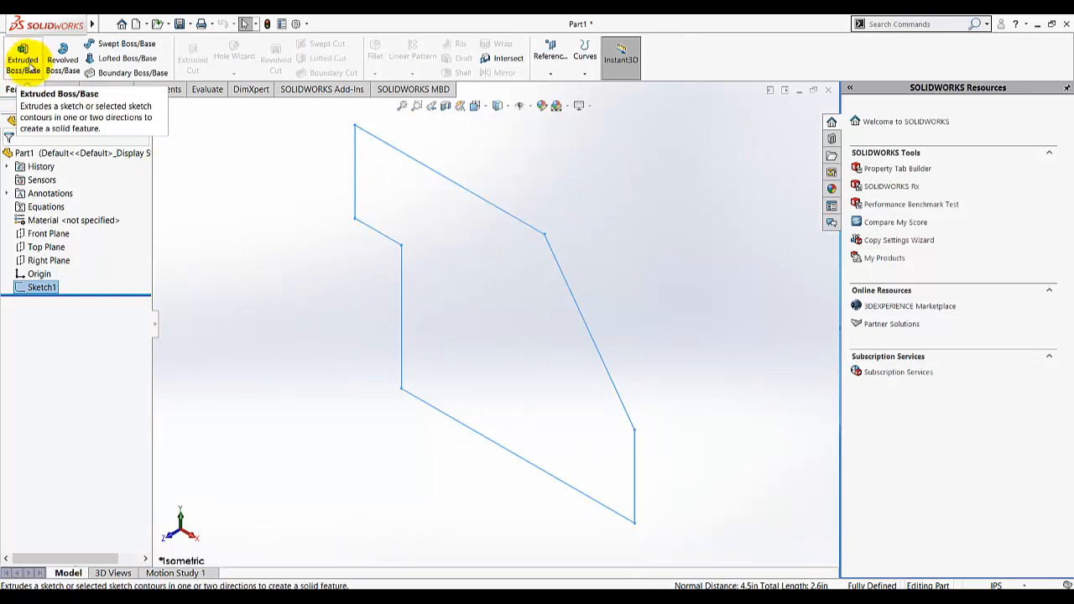
click(24, 61)
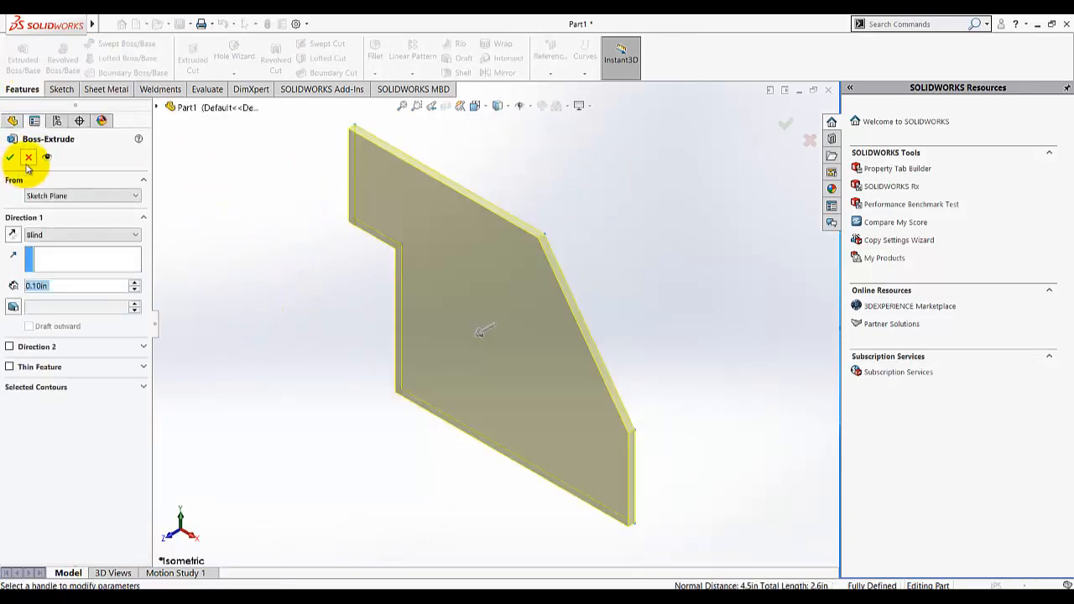
click(28, 159)
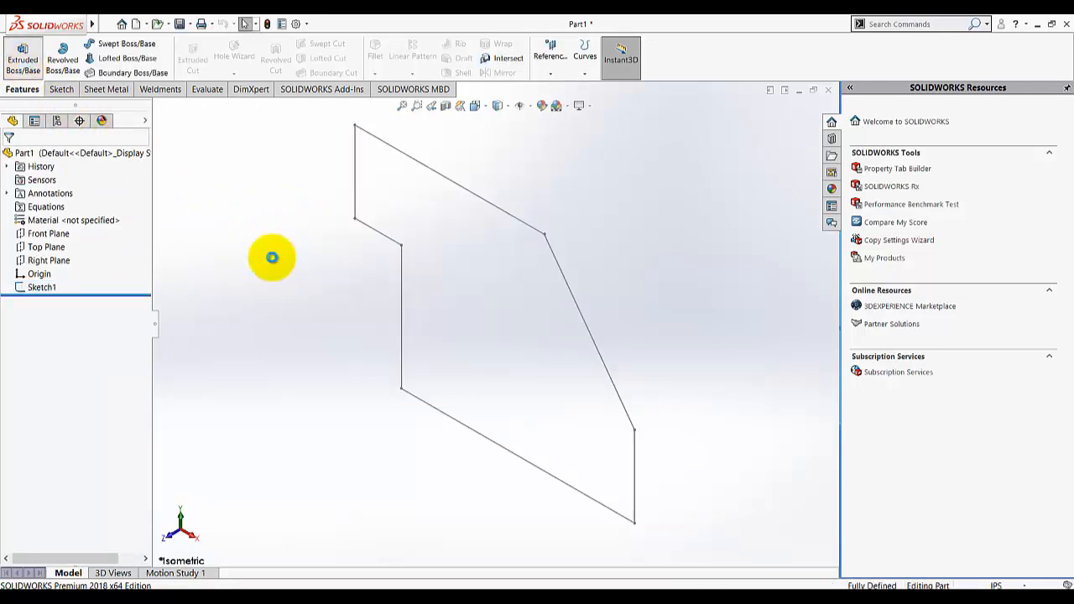
key(Return)
click(400, 273)
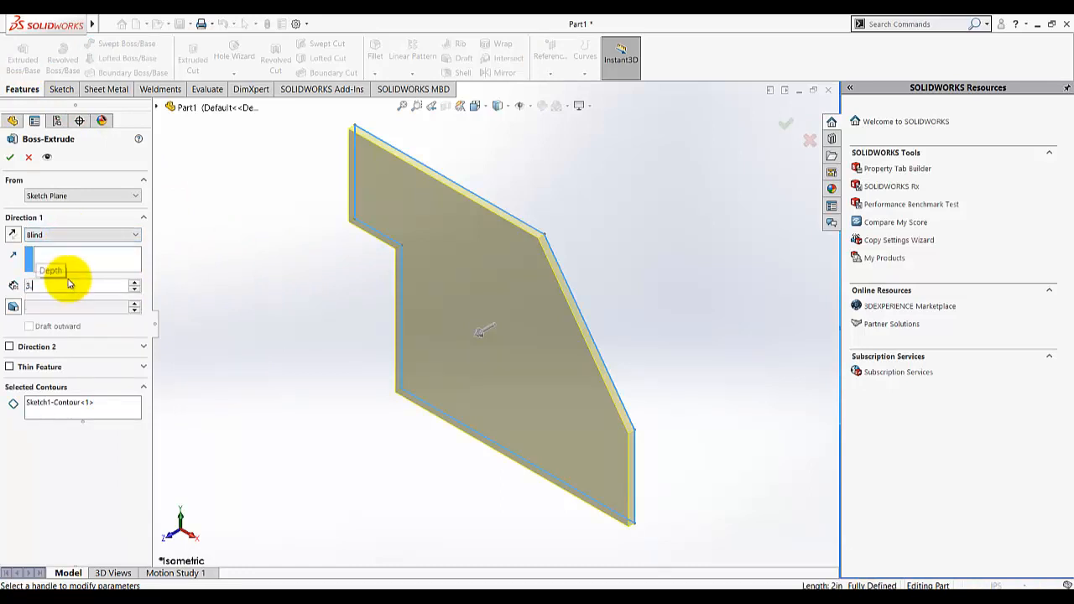
text(3.5)
key(Return)
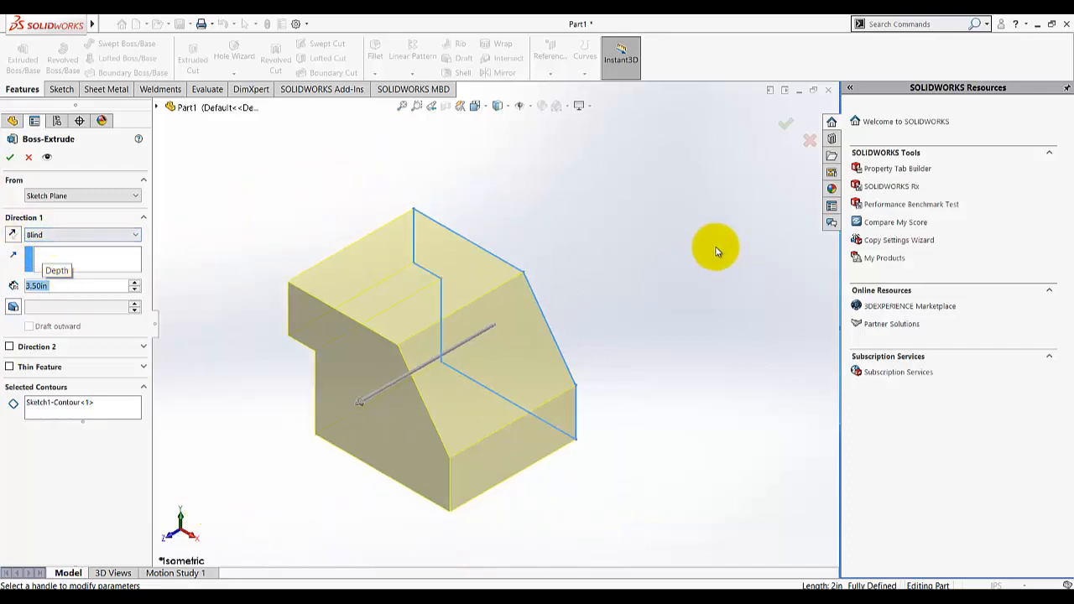
key(f)
click(12, 238)
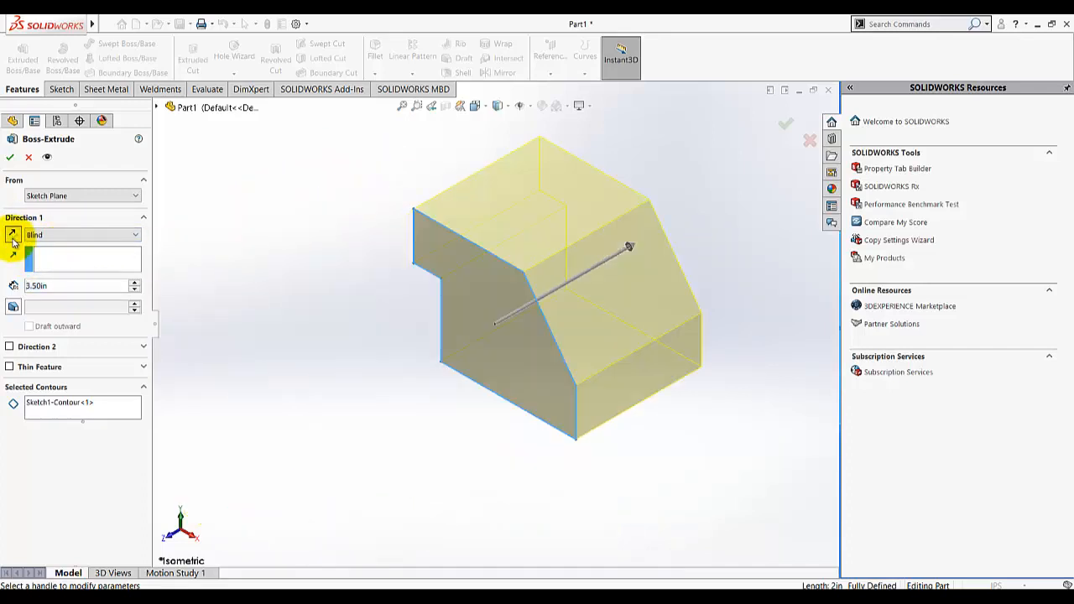
click(13, 236)
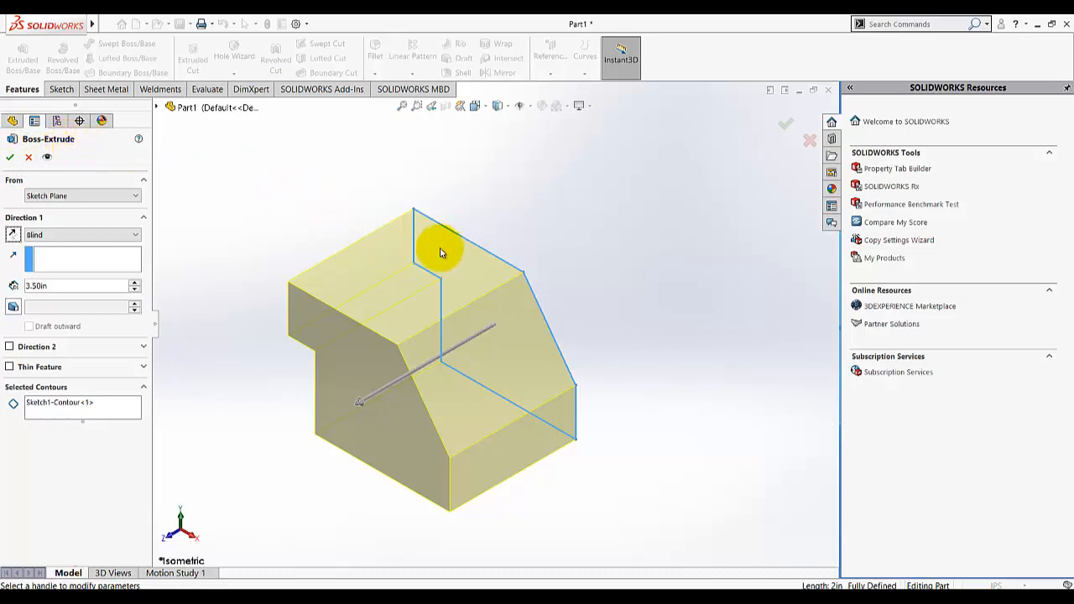
click(11, 159)
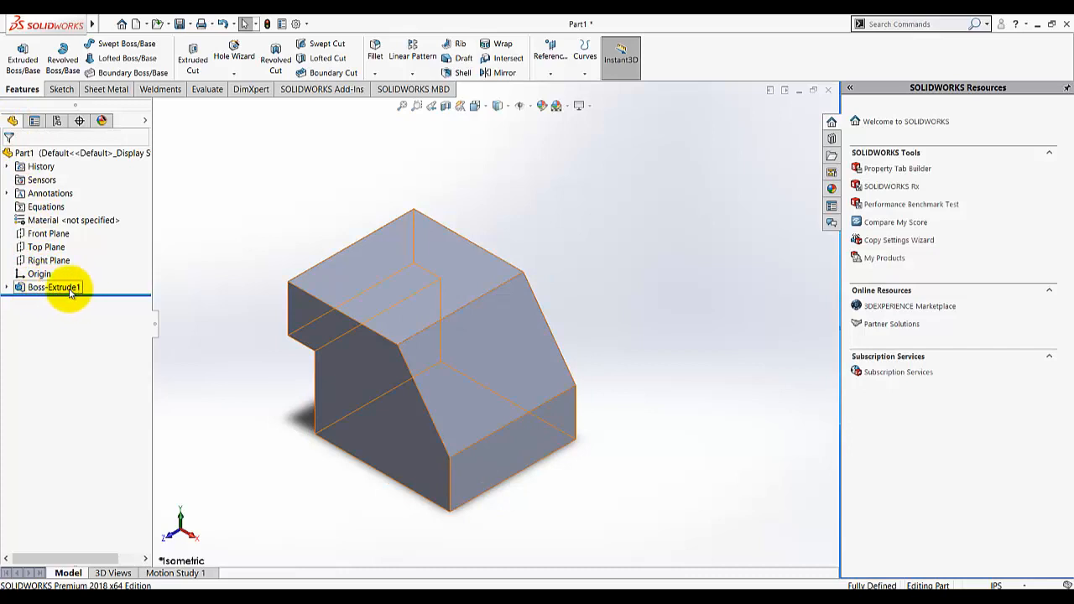
click(6, 289)
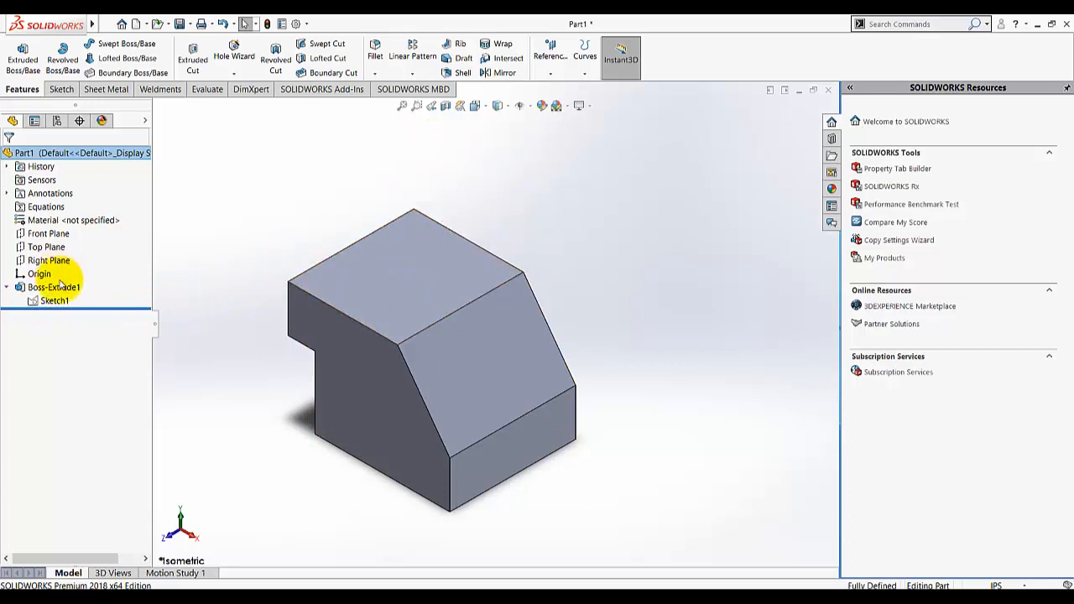
click(6, 289)
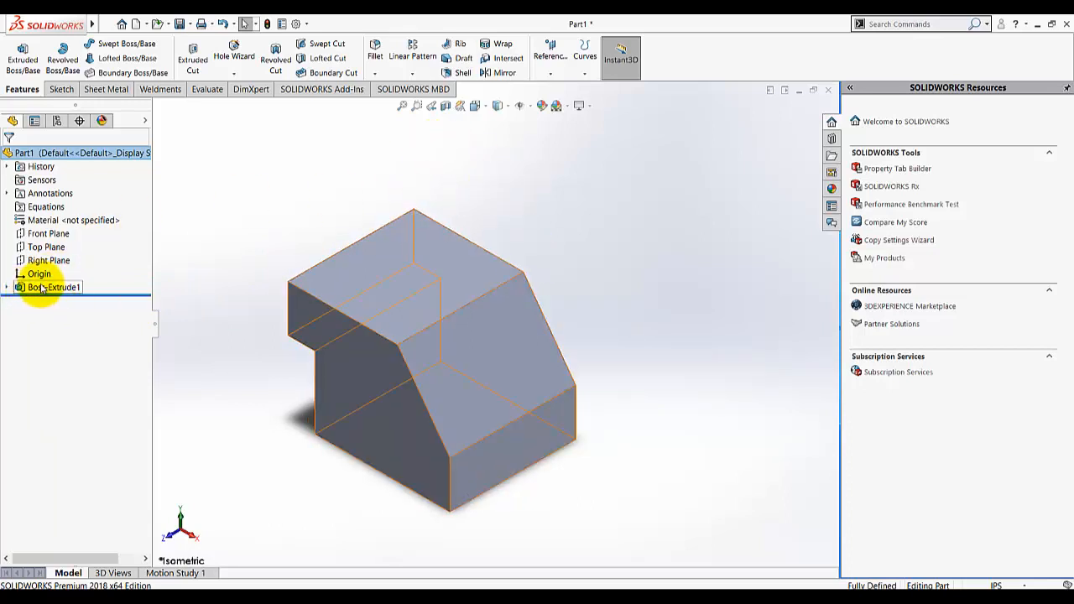
Start a sketch on the part's sloped face and orient the view normal to it.
click(66, 93)
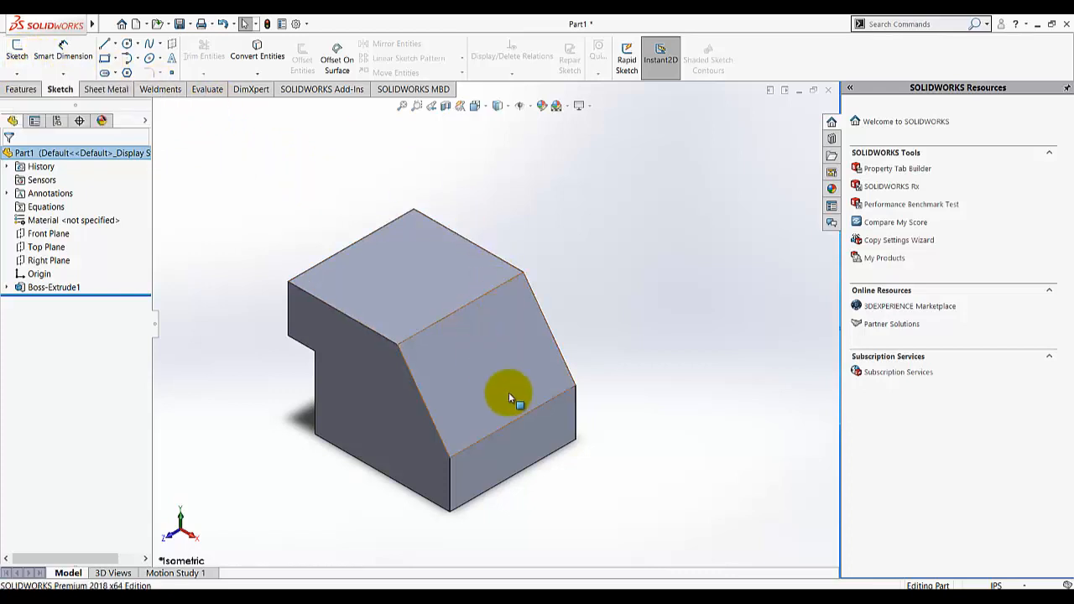
click(17, 55)
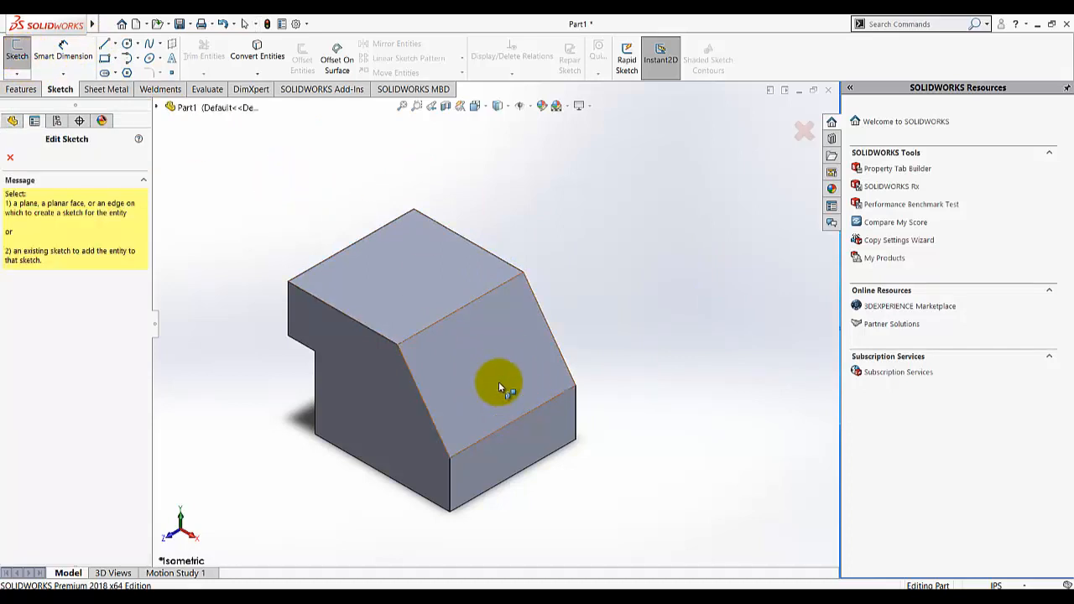
click(499, 360)
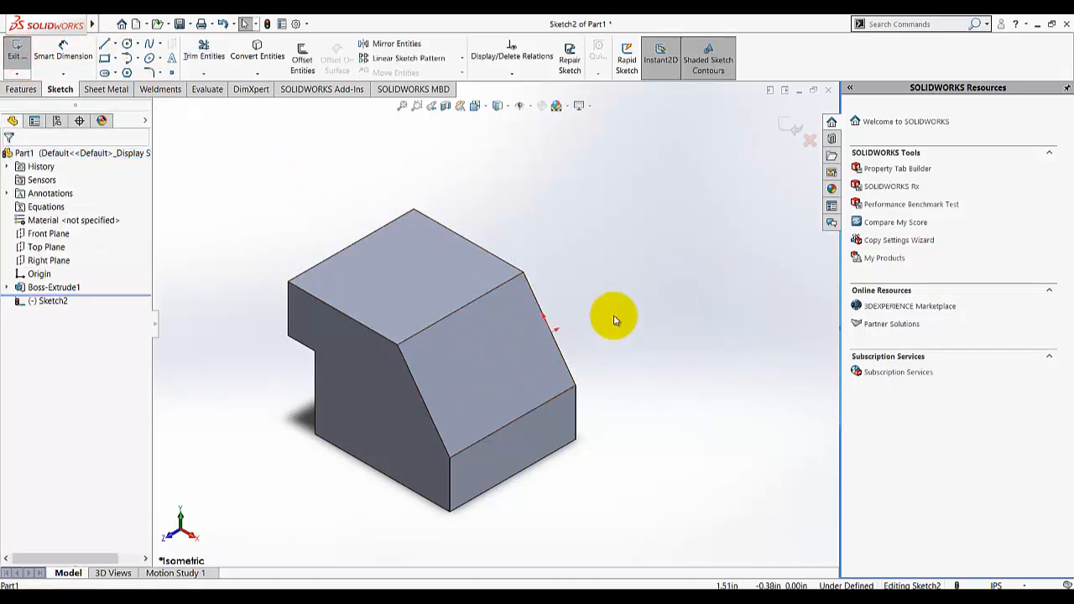
click(475, 106)
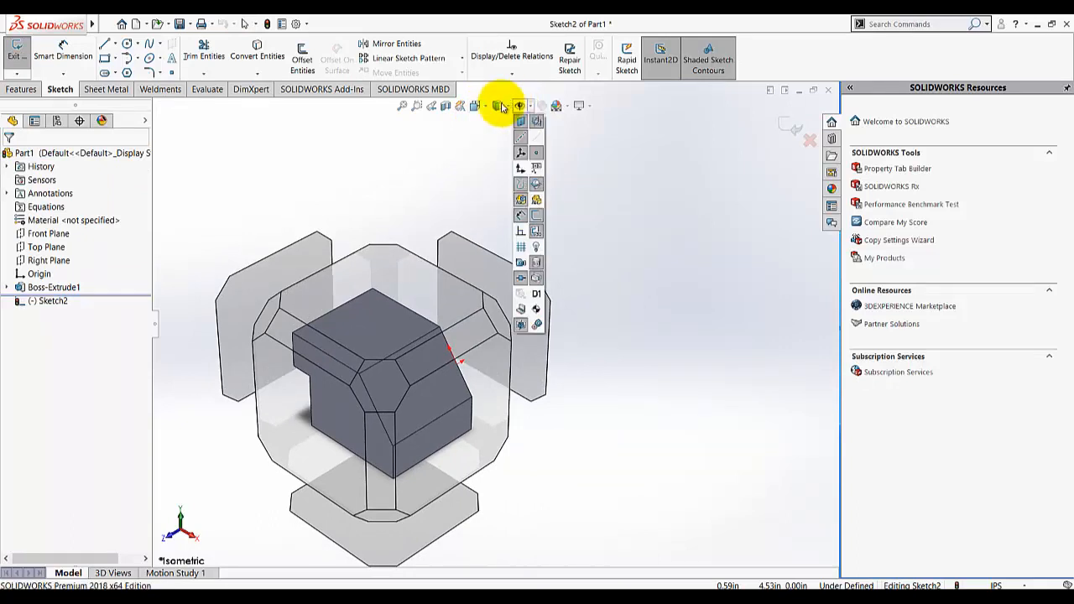
click(481, 108)
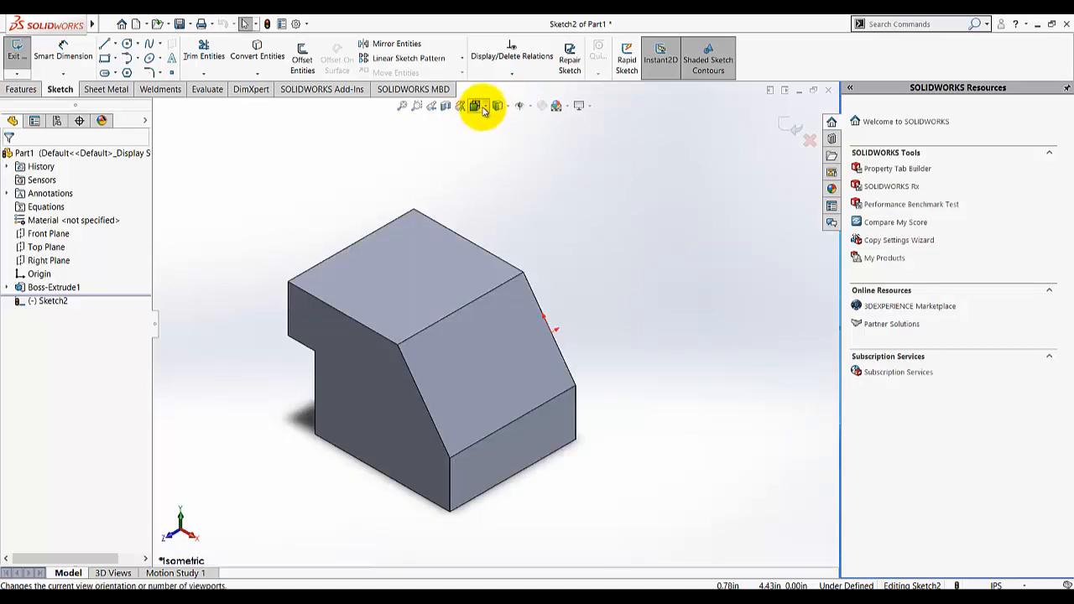
click(483, 110)
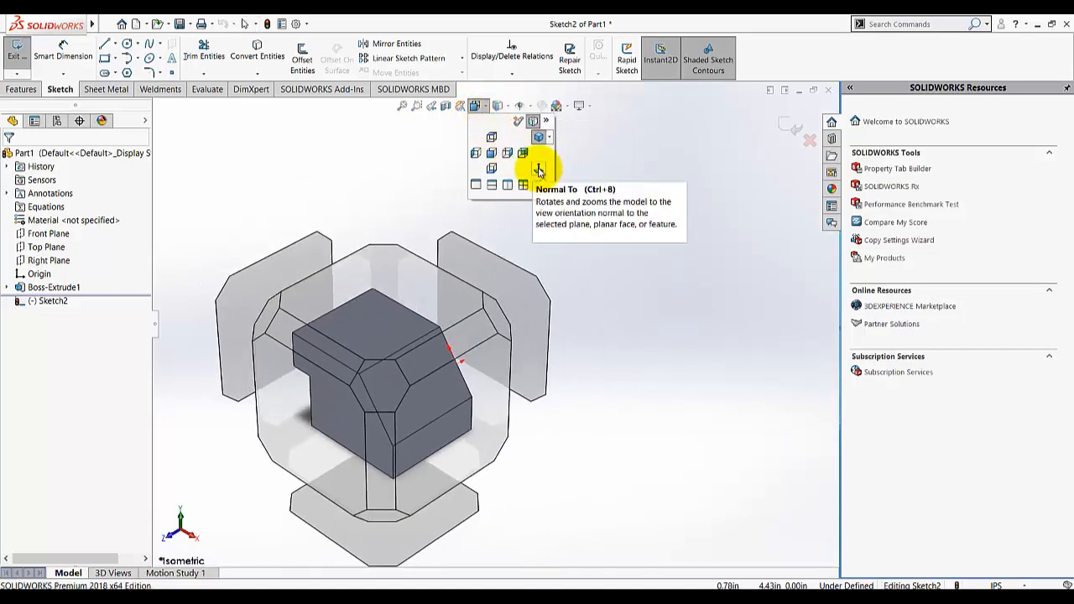
click(537, 171)
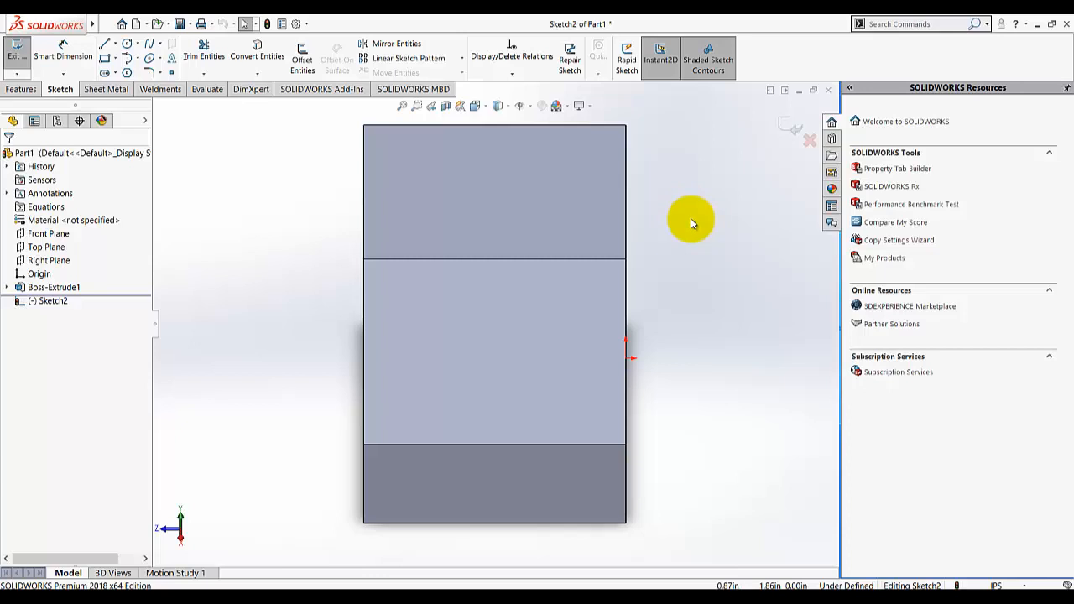
Draw a diagonal centerline from the sloped face's upper-left corner to its lower-right corner.
click(115, 44)
click(127, 75)
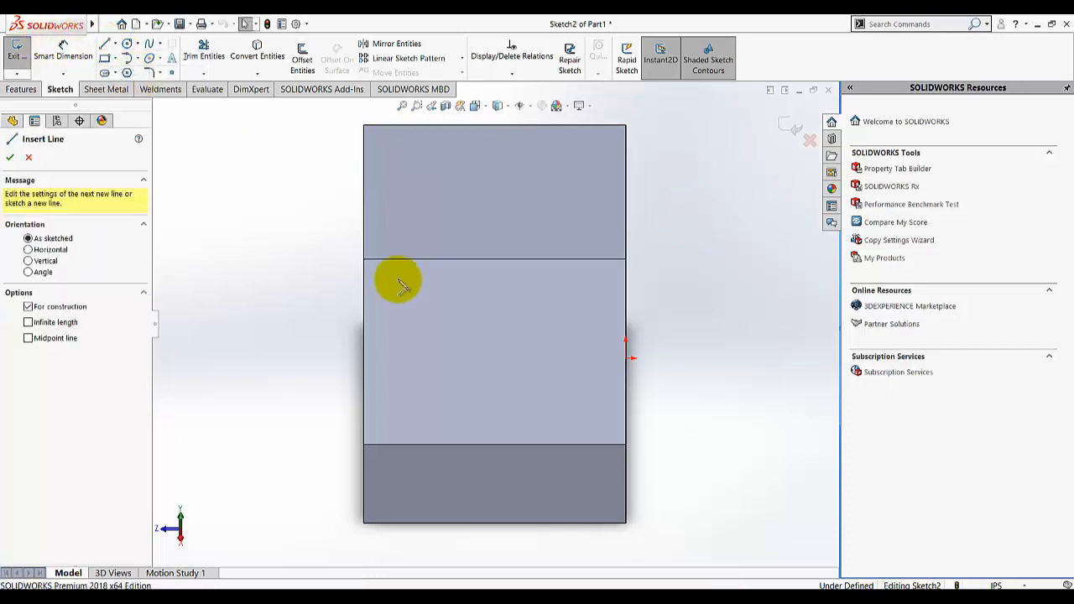
click(365, 260)
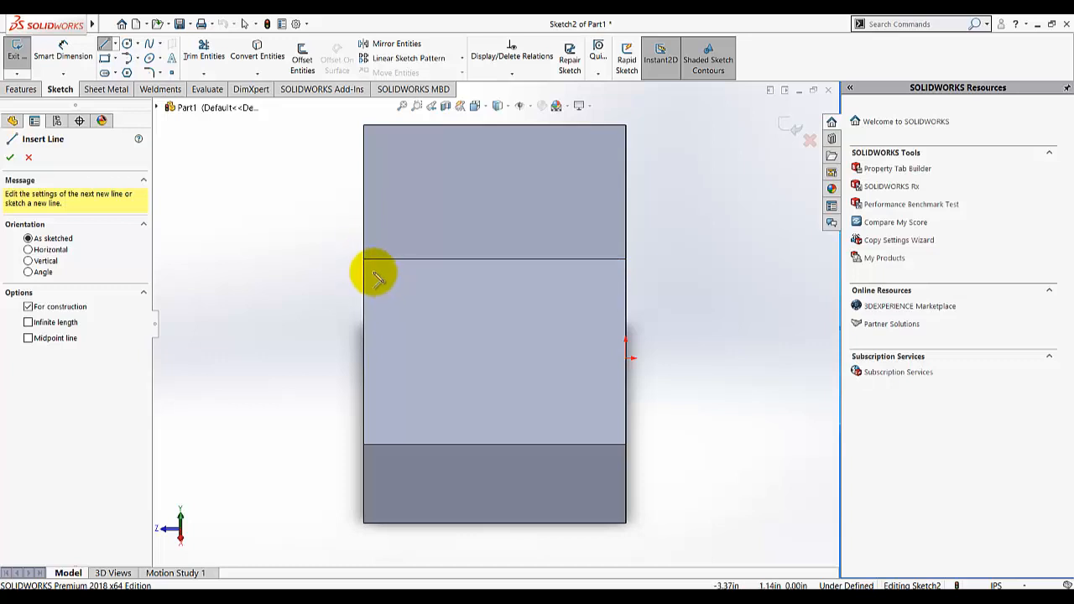
click(365, 259)
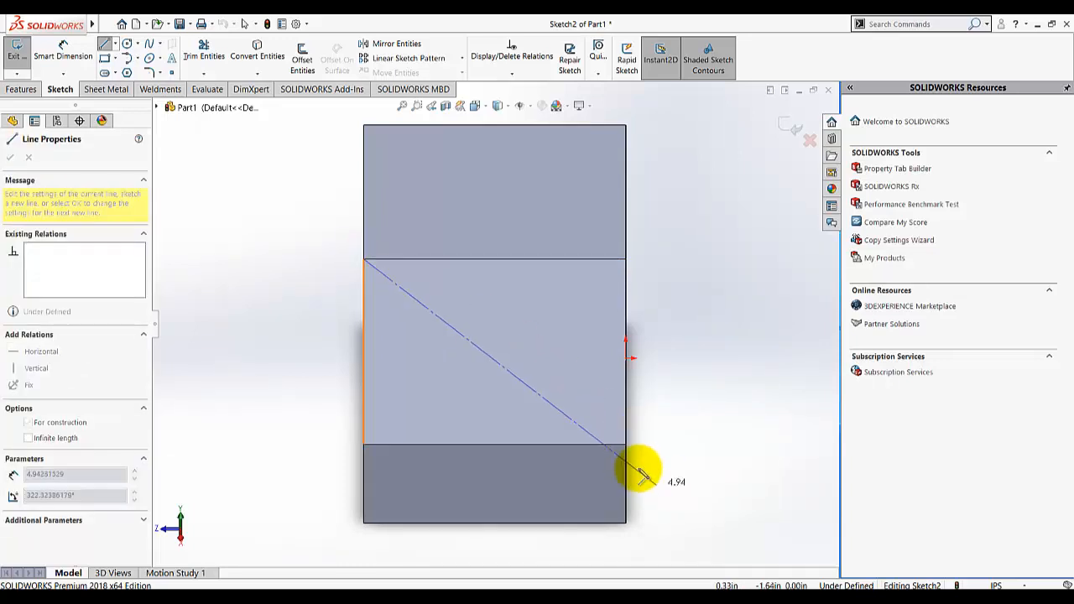
click(625, 445)
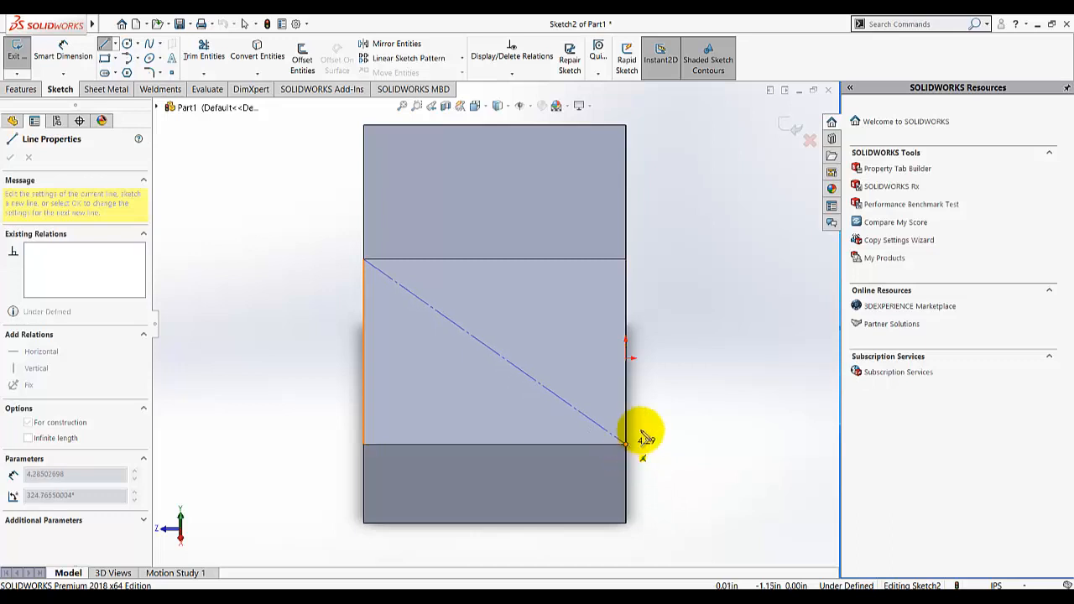
right_click(695, 294)
click(709, 295)
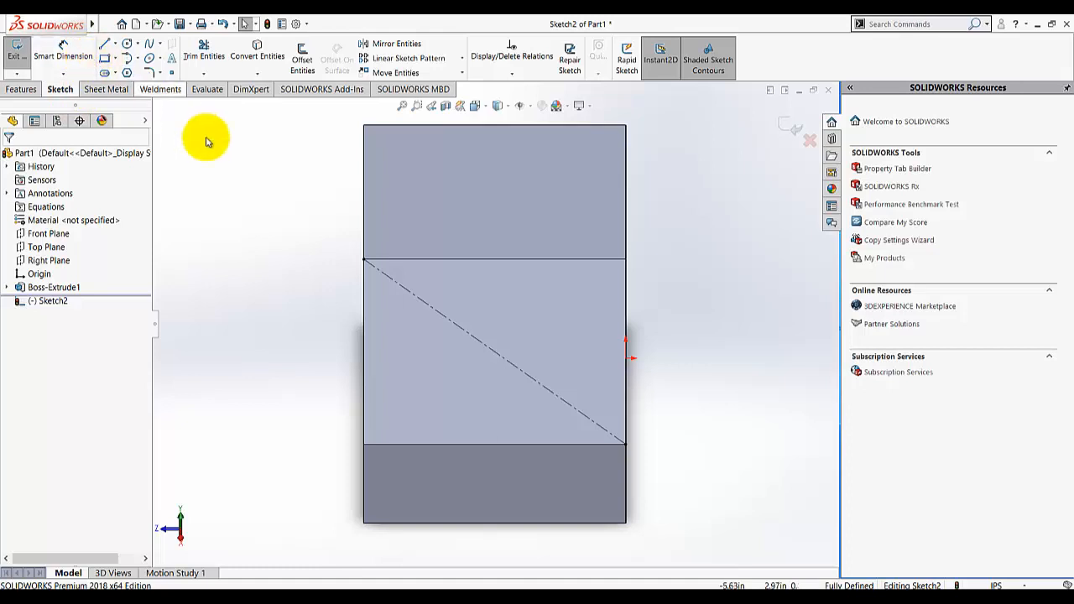
Try a circle about 0.77 in in diameter centred directly on the diagonal centerline's midpoint, and undo it.
click(127, 45)
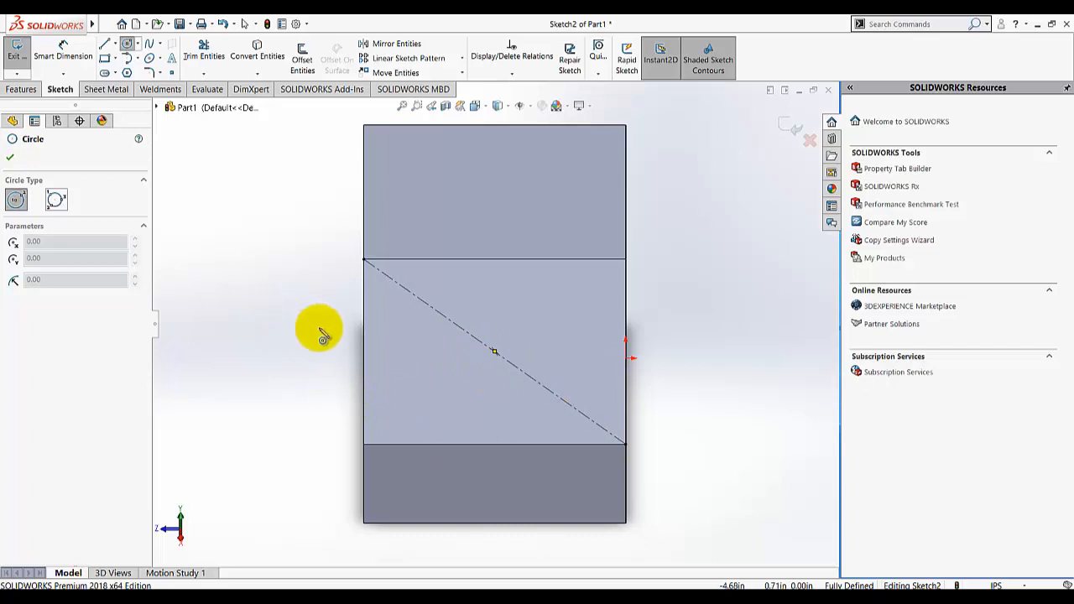
click(495, 353)
click(507, 326)
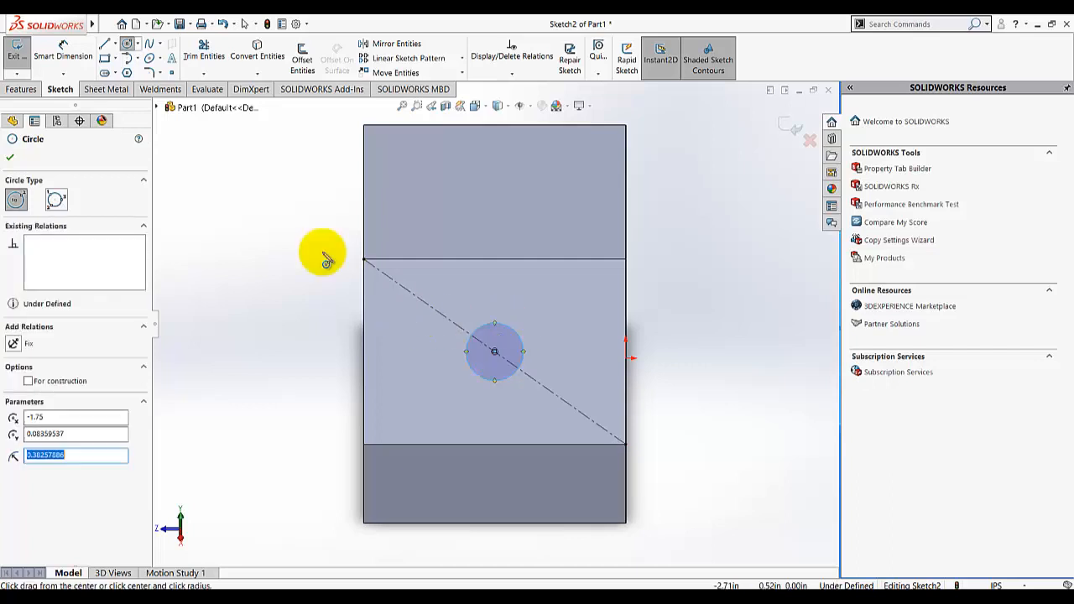
click(223, 24)
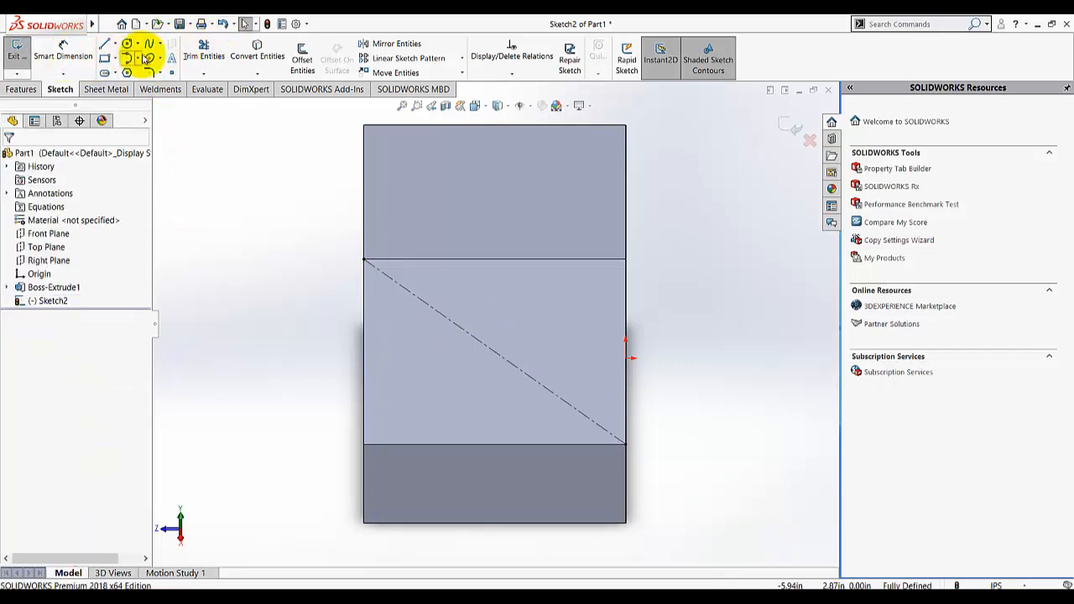
Sketch a circle about 0.57 in in diameter in the empty area to the left of the part.
click(136, 48)
click(151, 58)
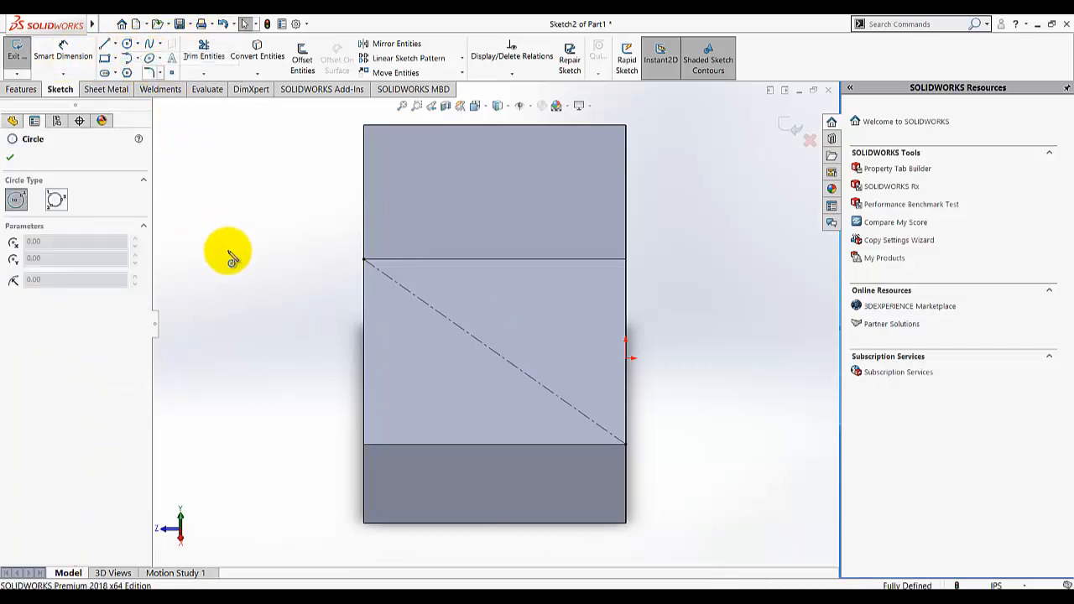
click(228, 251)
click(251, 265)
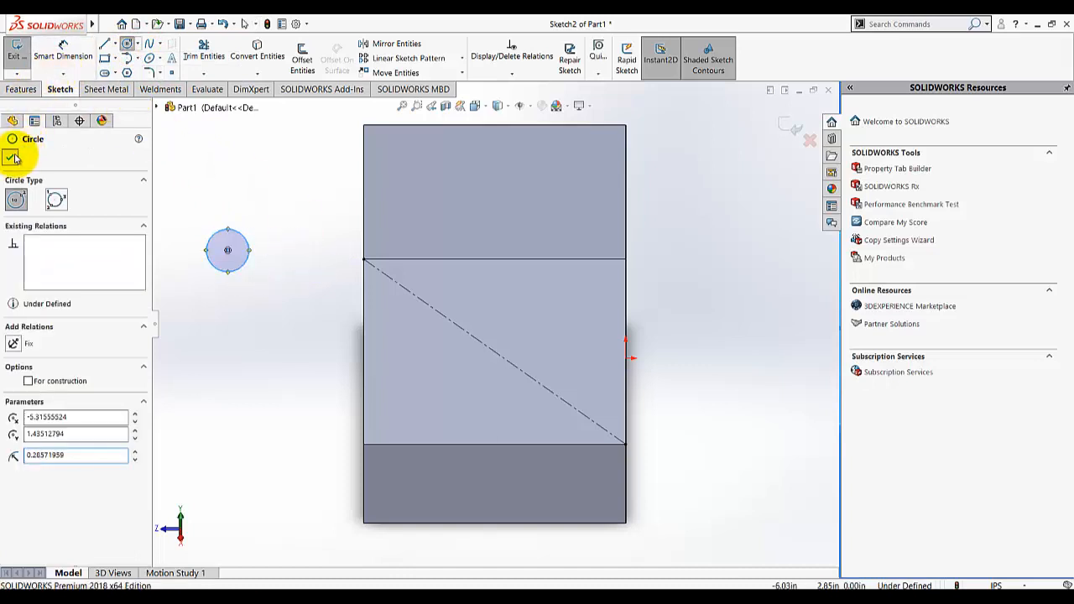
click(10, 155)
Add a Midpoint relation between the circle's centre point and the diagonal centerline.
click(480, 73)
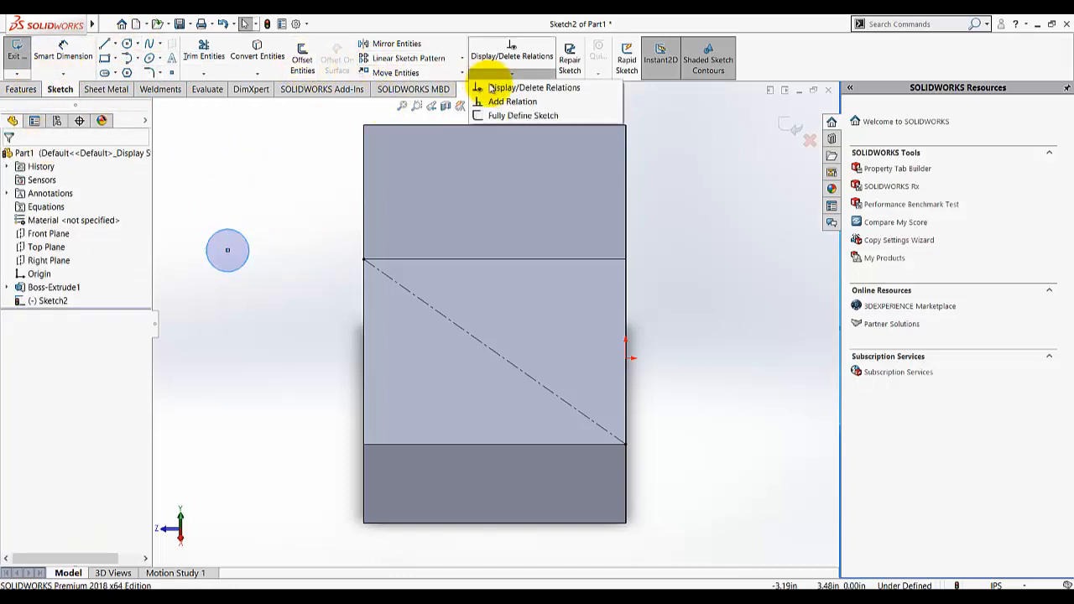
click(487, 102)
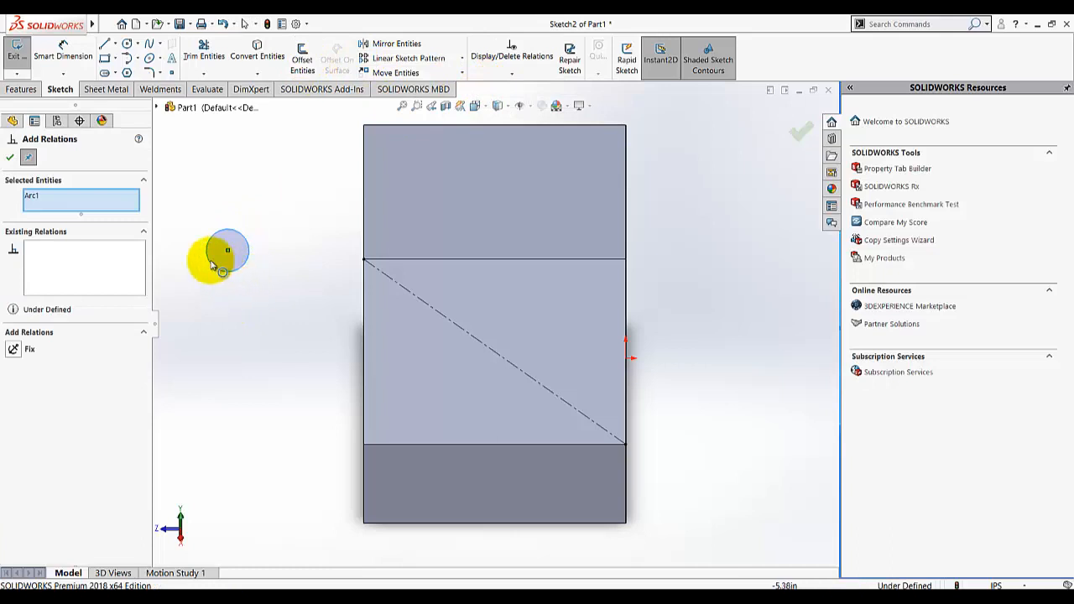
click(430, 307)
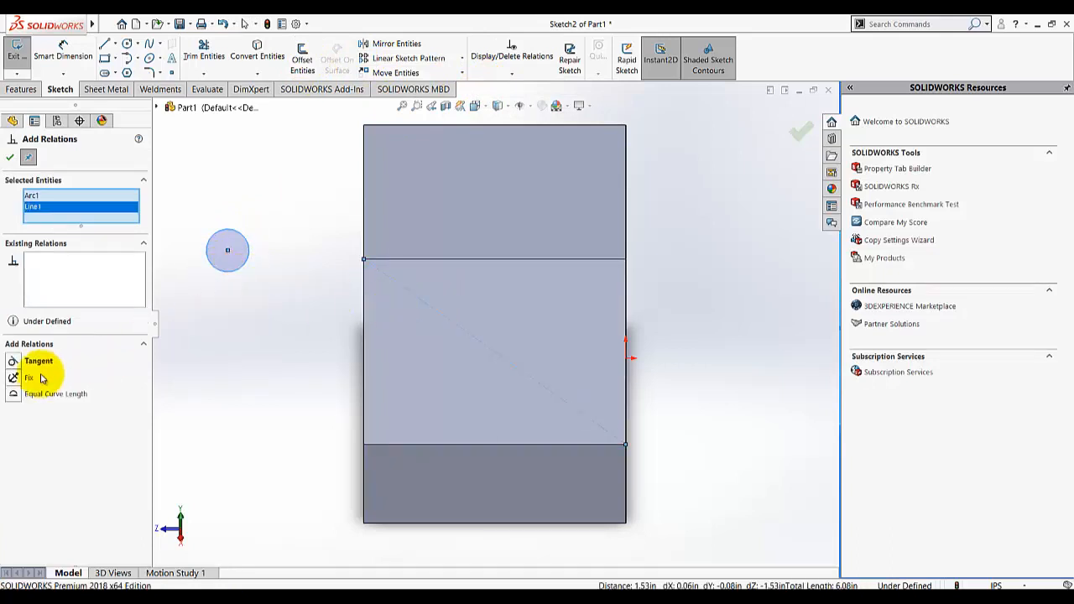
right_click(76, 208)
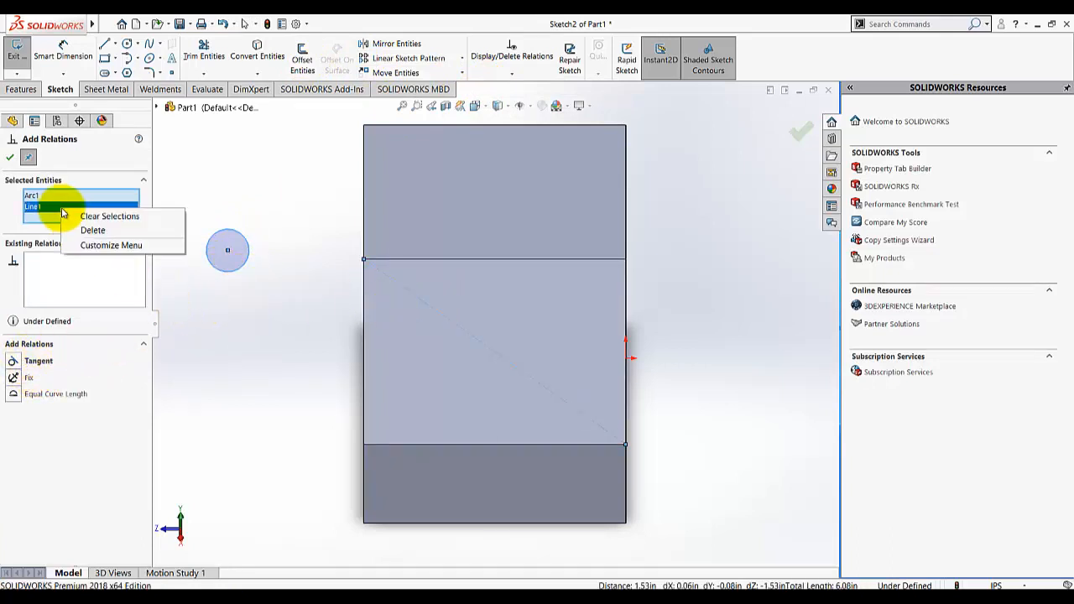
click(79, 219)
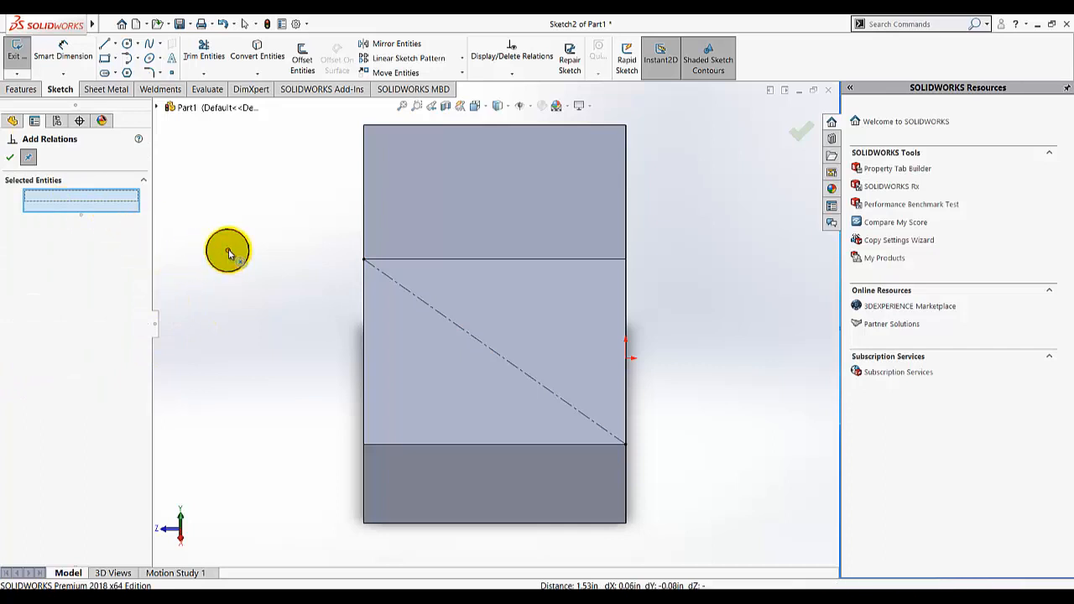
click(228, 251)
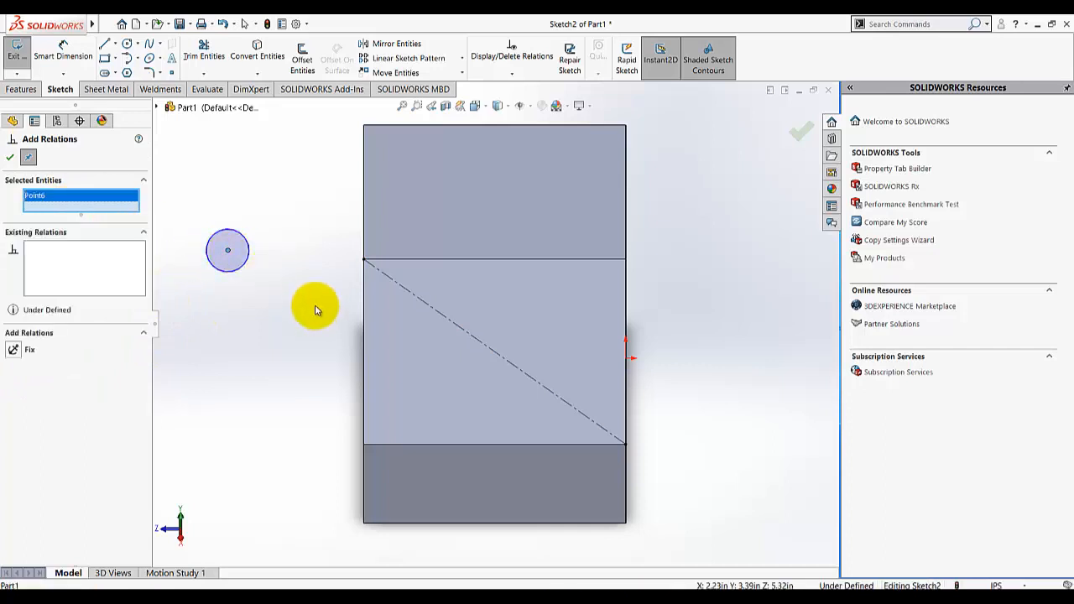
click(478, 339)
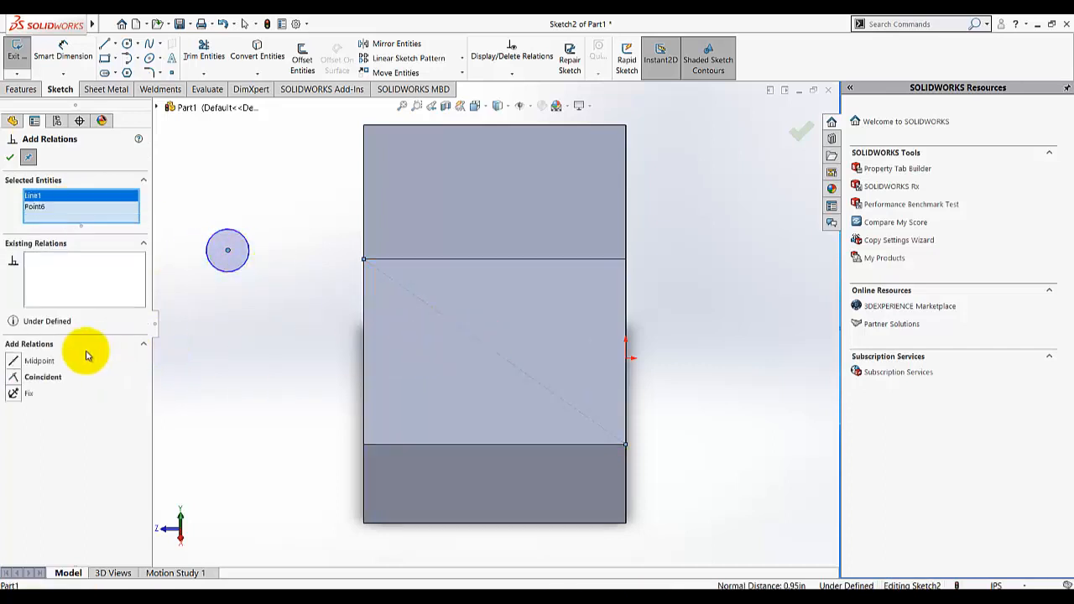
click(26, 361)
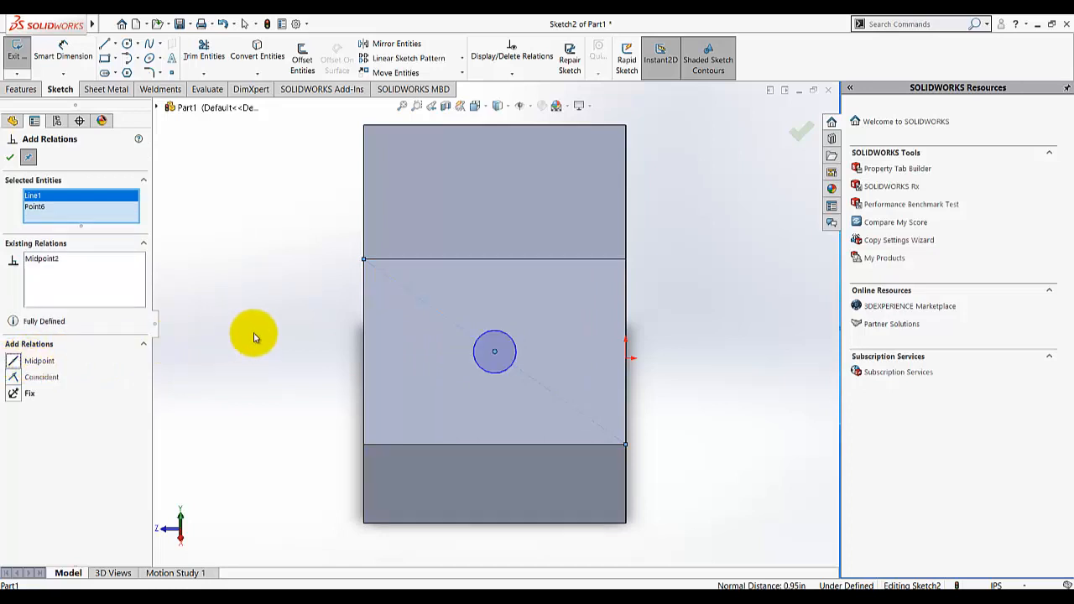
click(10, 157)
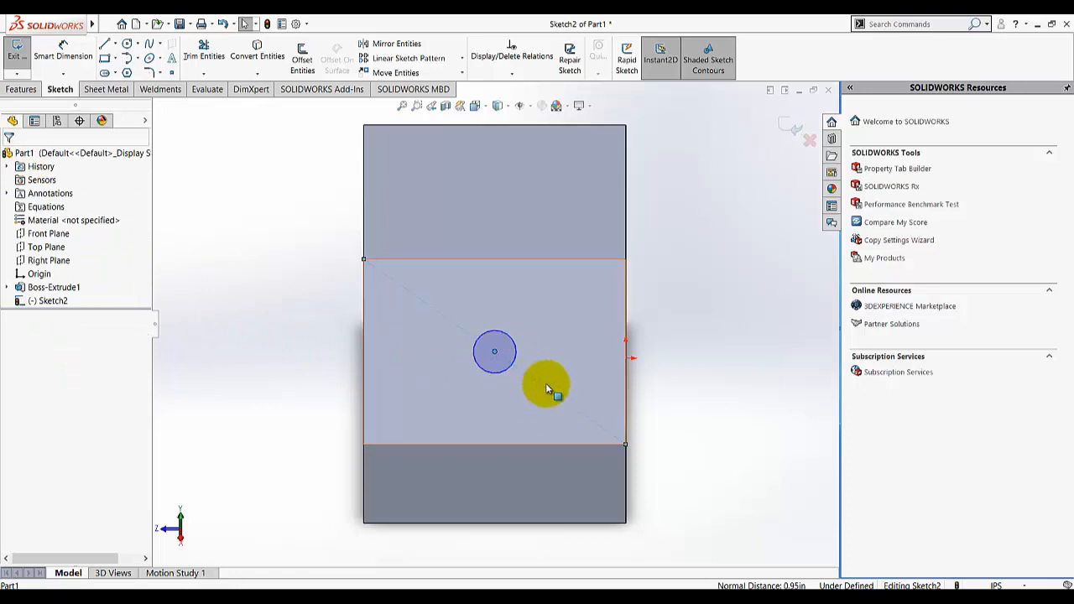
Dimension the circle's diameter as 1 in.
click(64, 49)
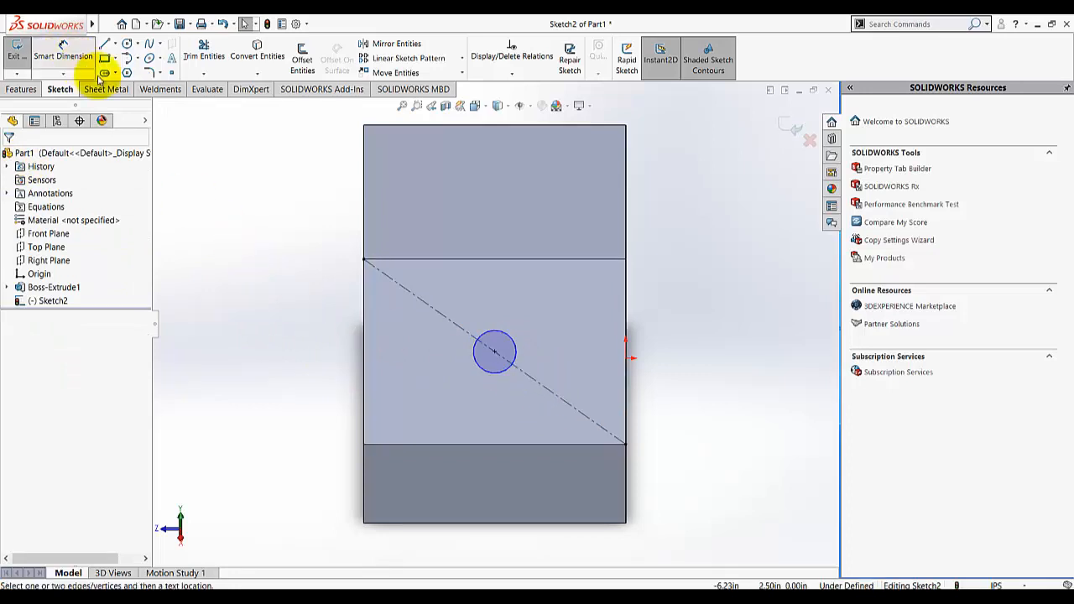
click(510, 334)
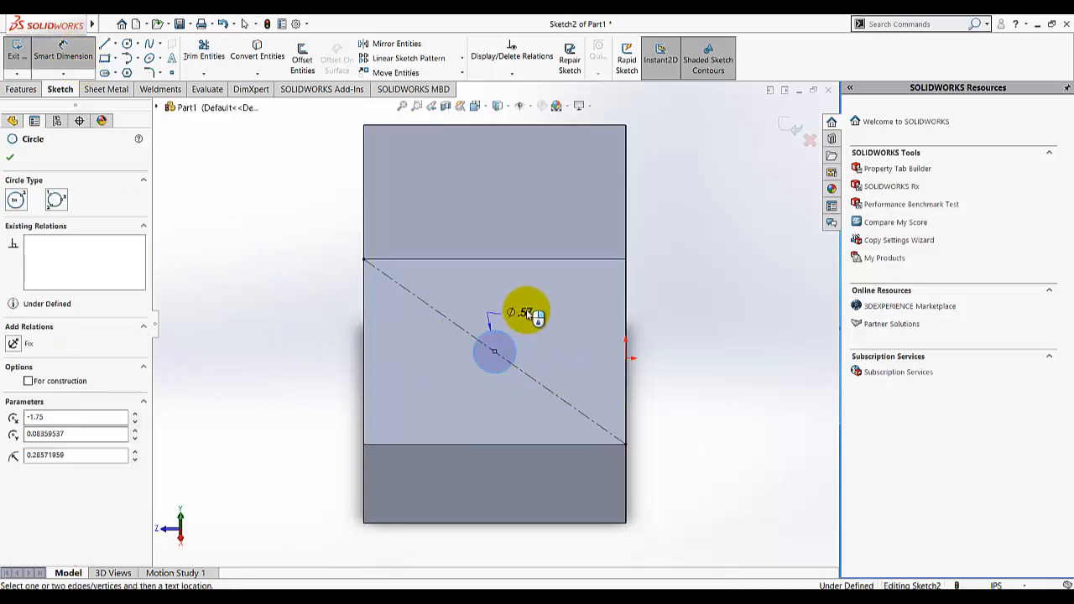
click(531, 310)
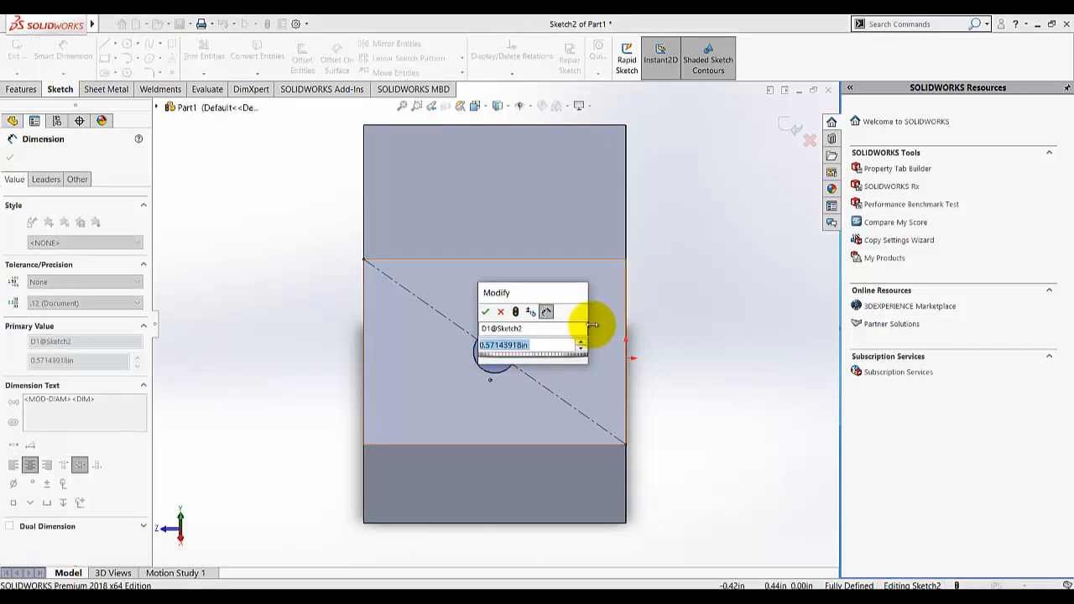
text(1)
key(Return)
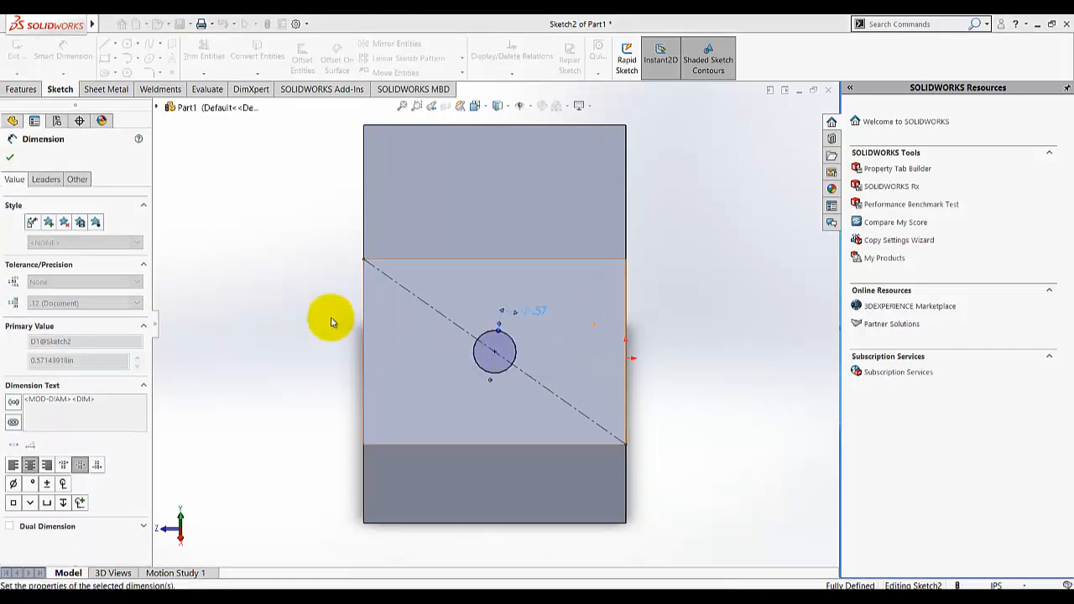
click(11, 158)
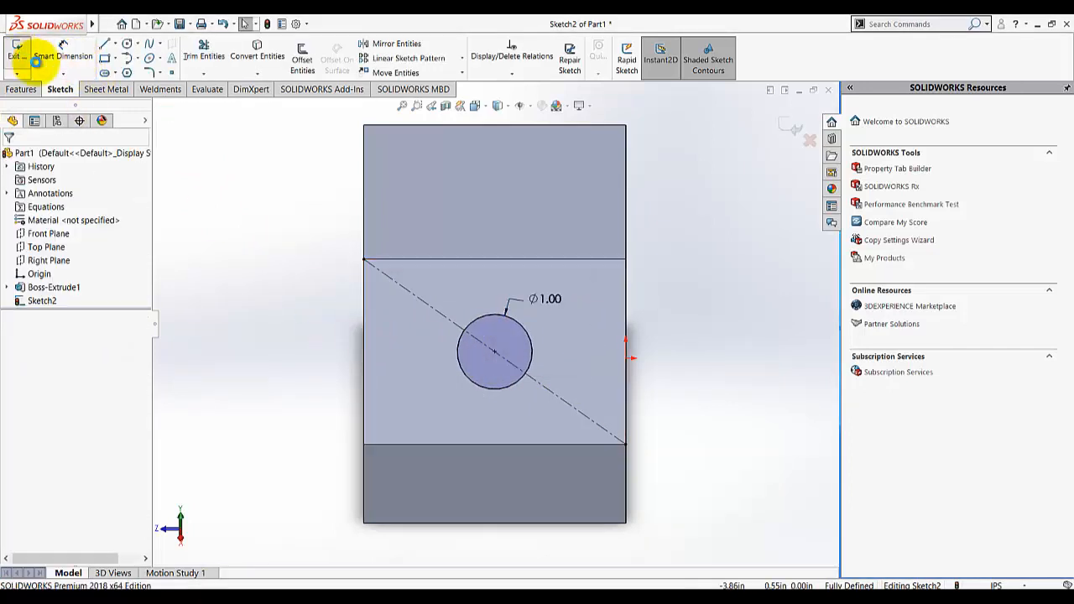
Exit the circle sketch and show the part in Isometric view.
click(17, 52)
click(475, 106)
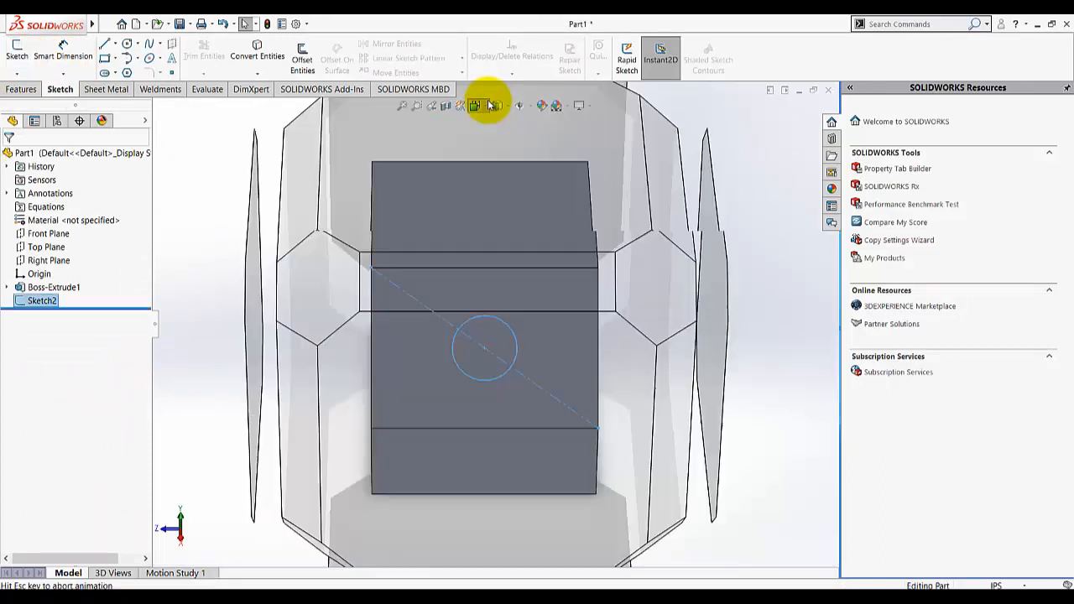
click(540, 137)
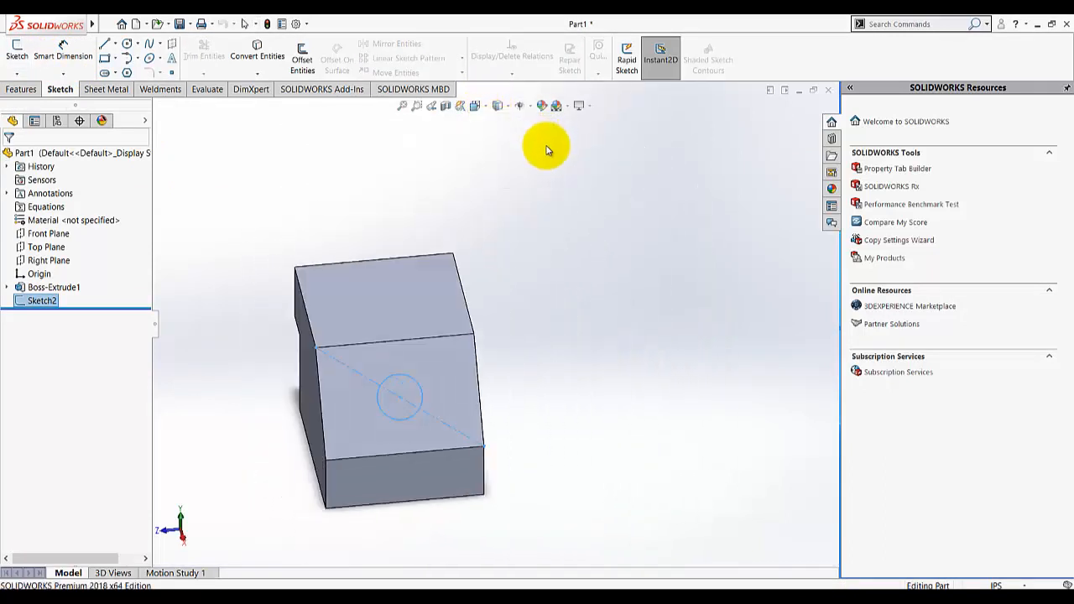
Cut the 1 in circle on the sloped face Through All with Extruded Cut and show the part in Isometric view.
click(22, 89)
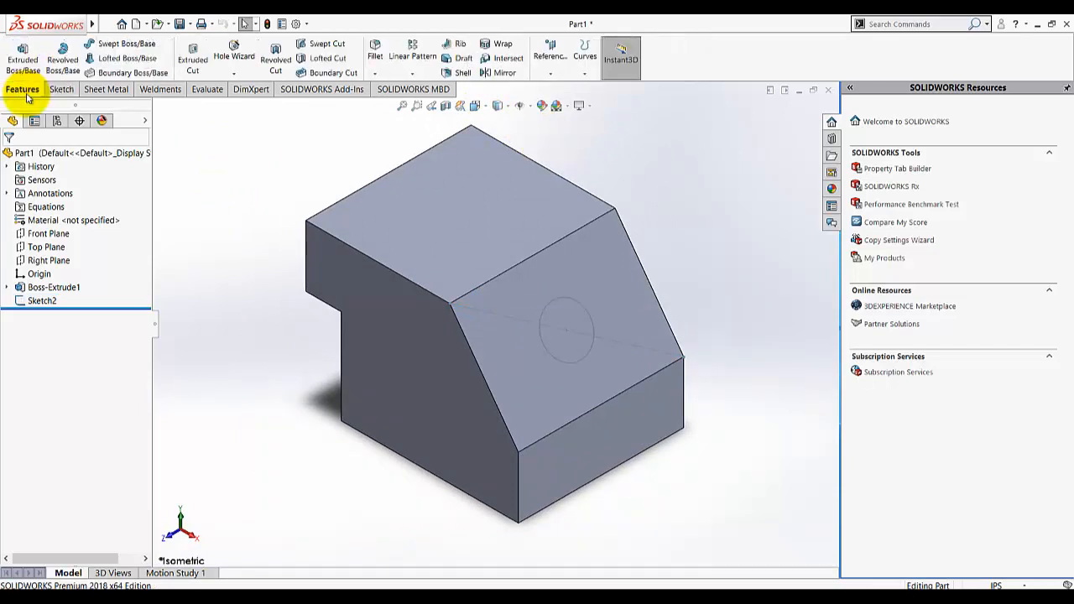
click(192, 59)
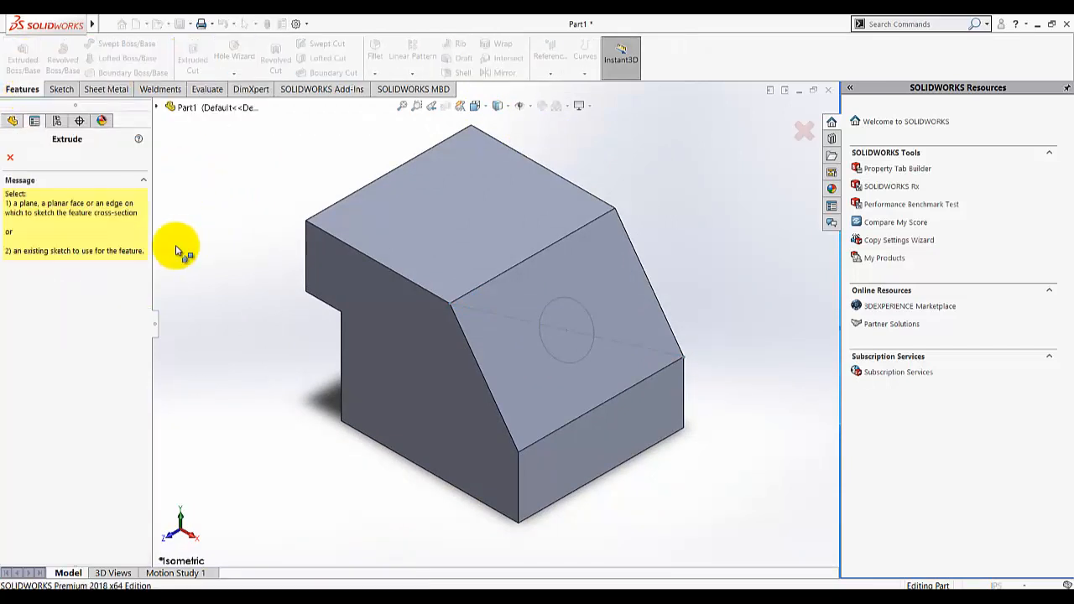
click(546, 347)
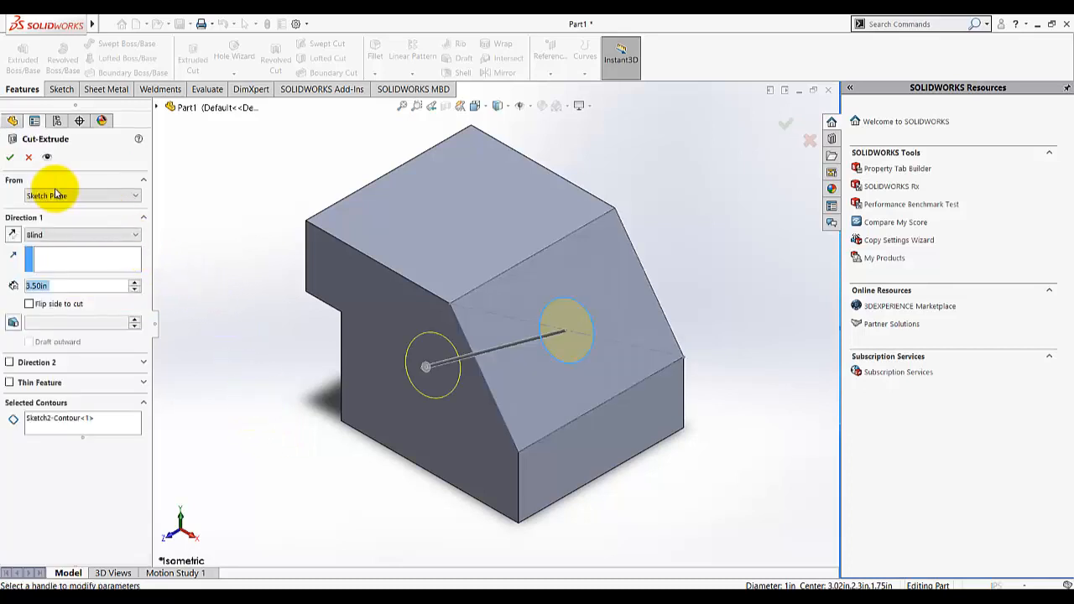
click(39, 234)
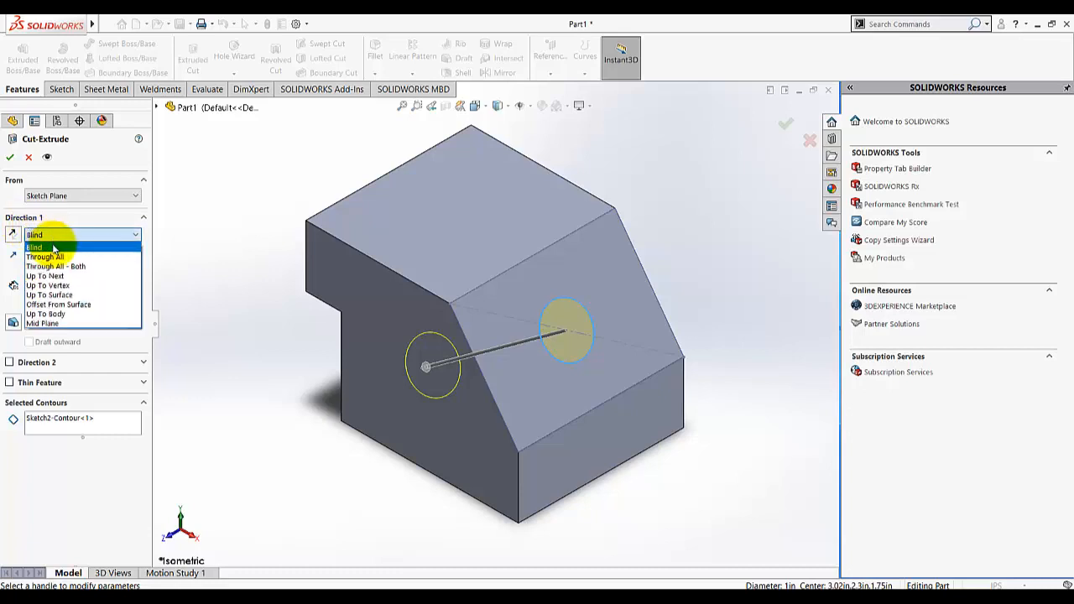
click(50, 257)
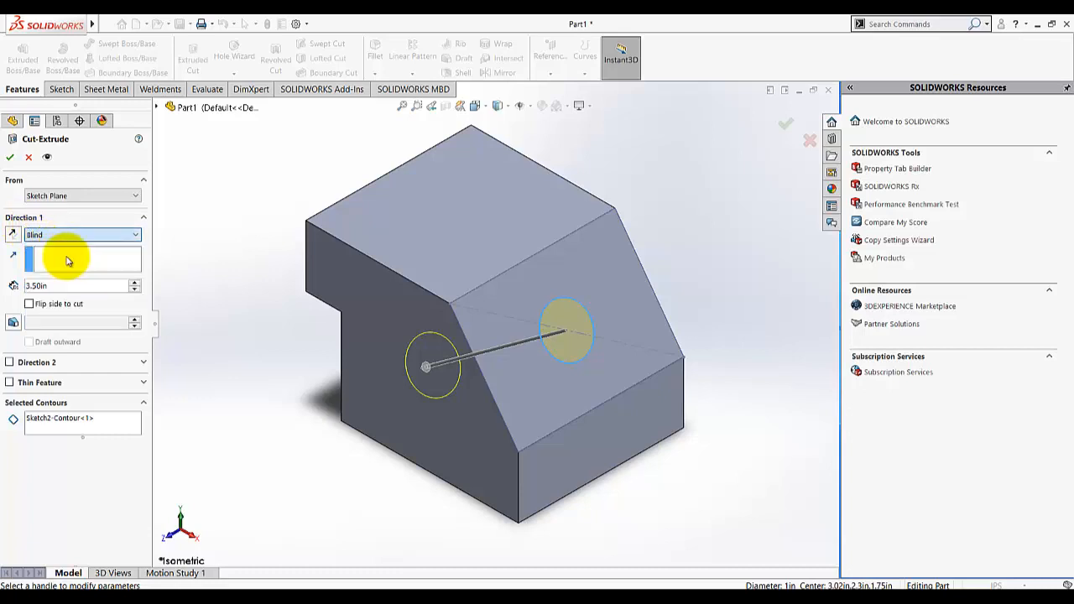
click(8, 157)
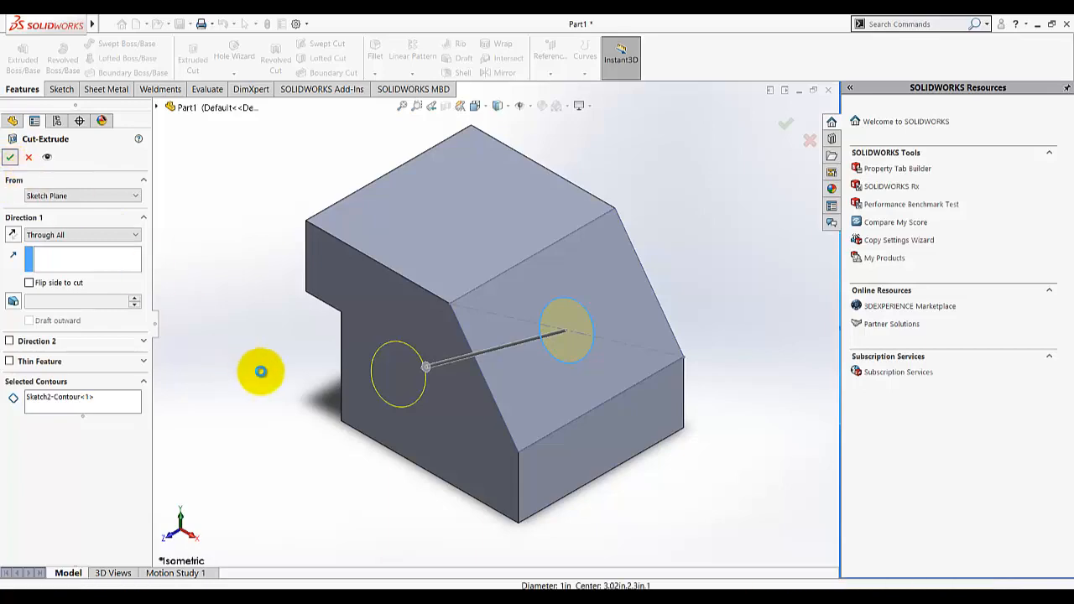
middle_drag(233, 357, 438, 153)
click(485, 105)
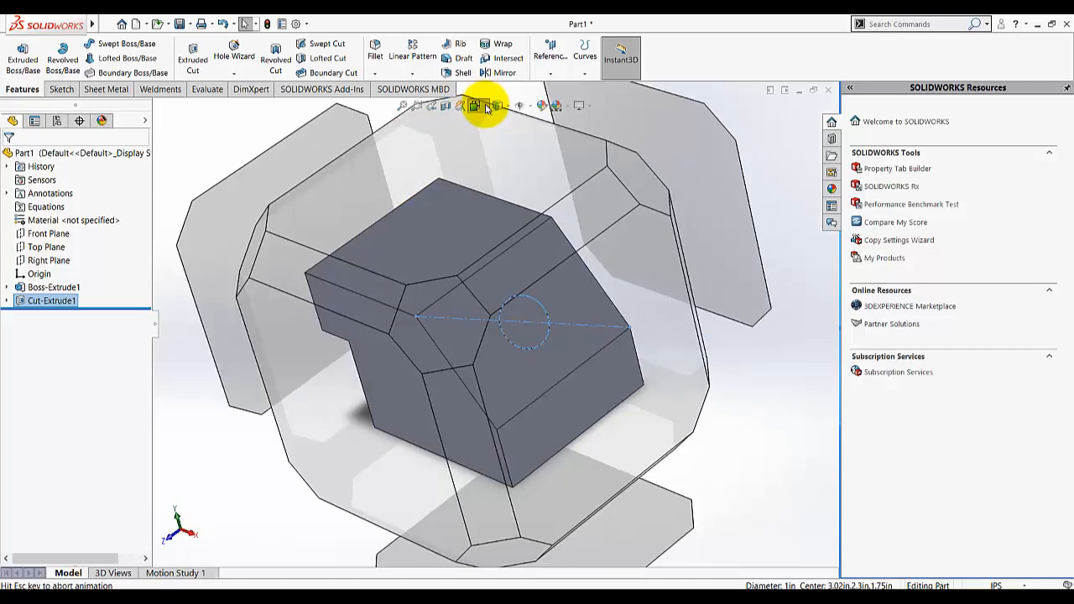
click(542, 143)
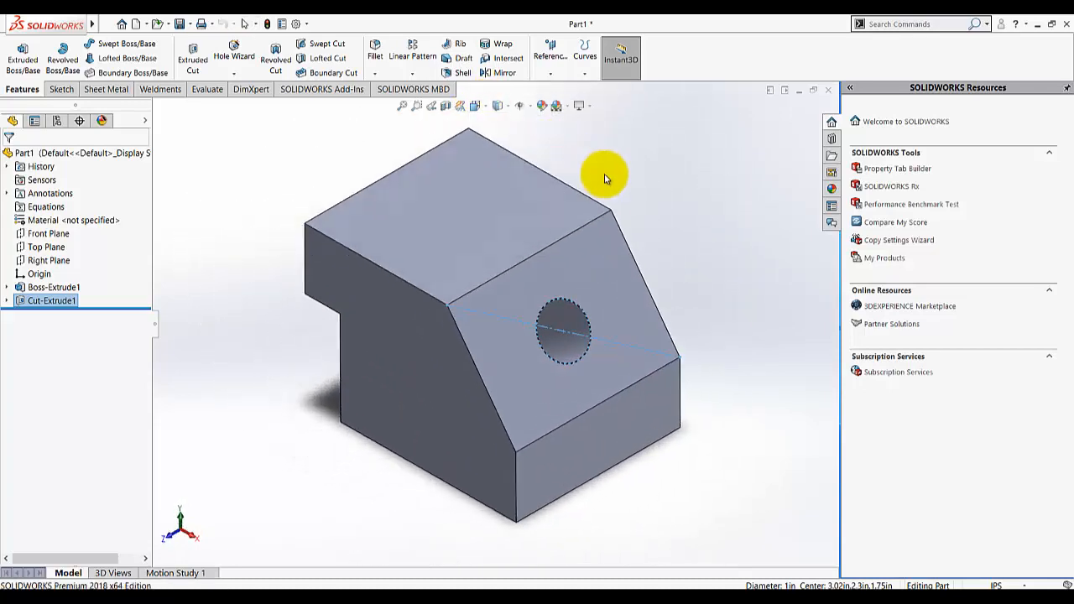
click(677, 181)
Start a new sketch on the sloped face around the hole and view it Normal To.
mouse_move(282, 308)
middle_down()
mouse_move(344, 324)
mouse_move(243, 304)
mouse_move(282, 316)
middle_up()
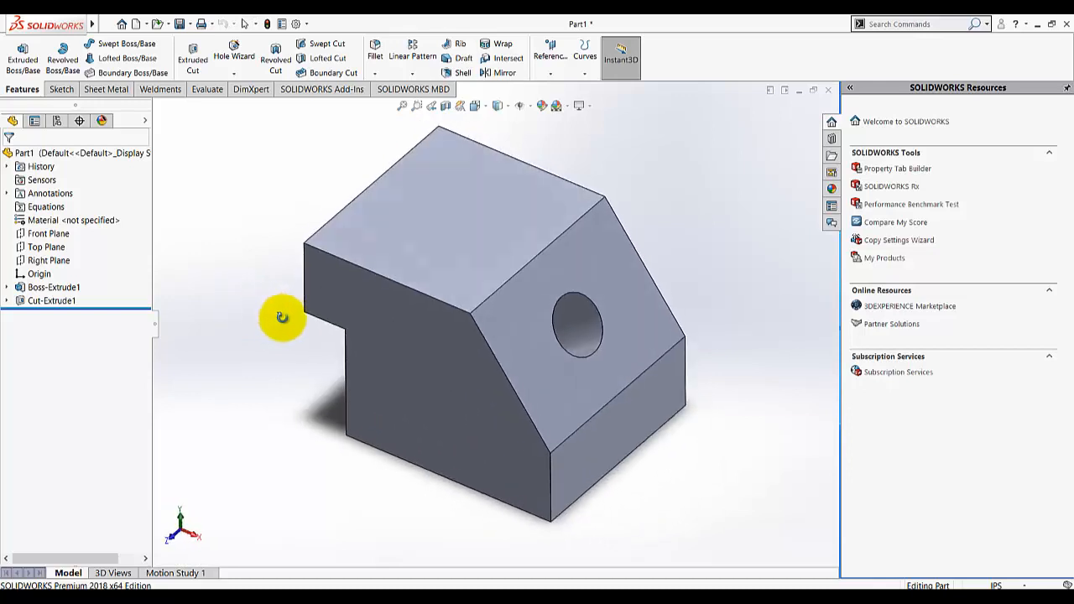
click(61, 89)
click(17, 55)
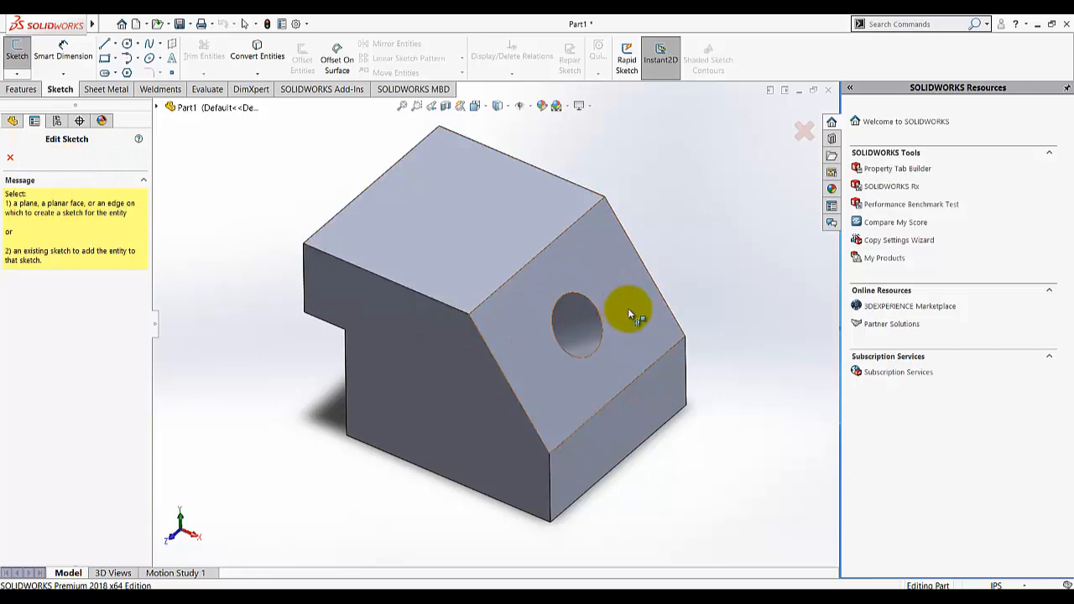
click(579, 273)
click(485, 105)
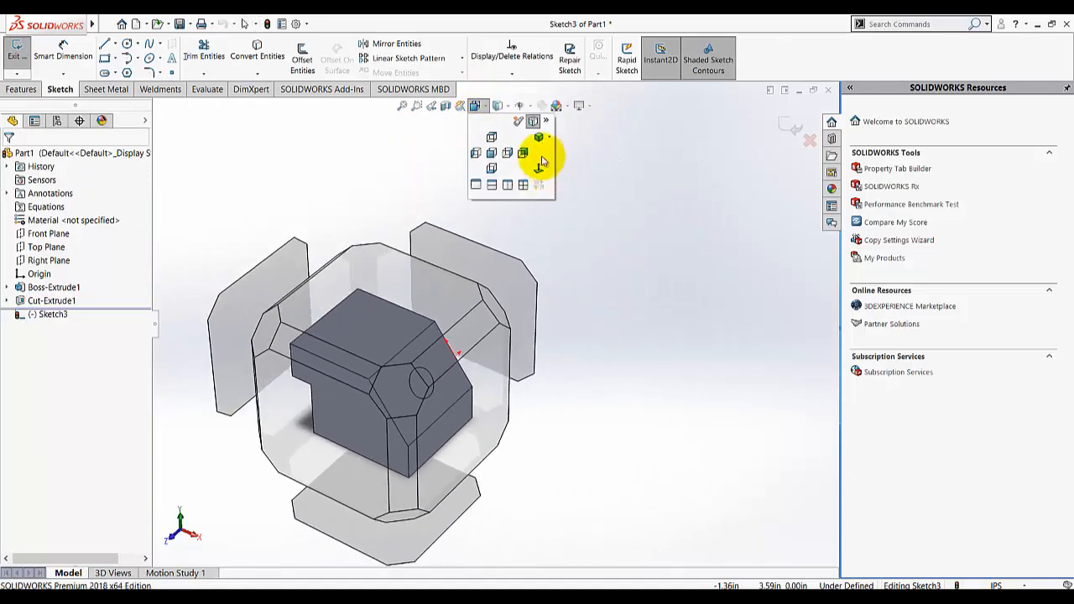
click(539, 164)
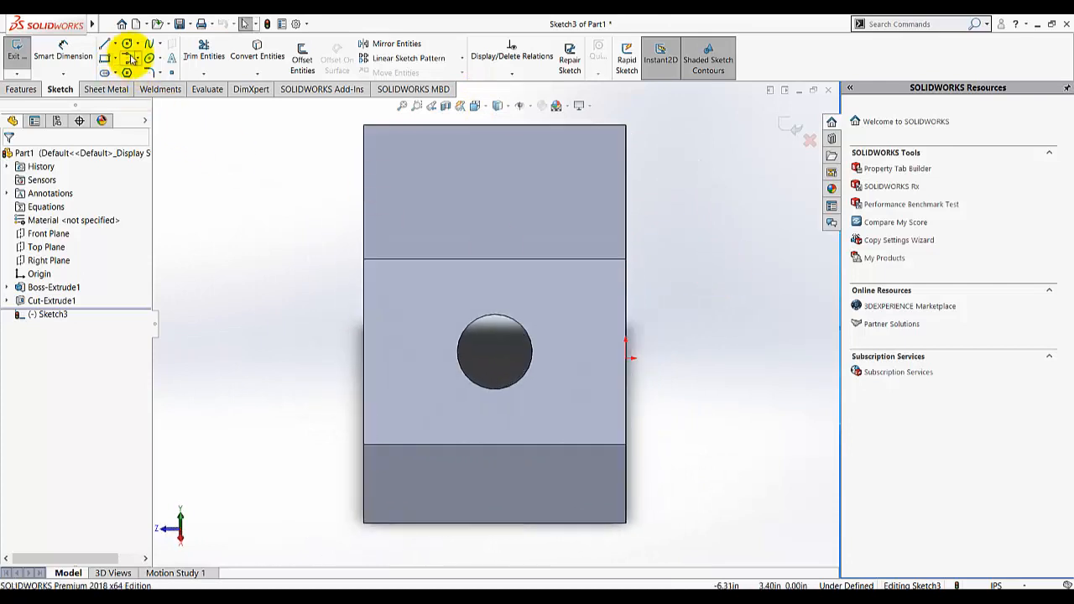
Sketch a circle centred on the hole and dimension its diameter as 1.25 in.
click(127, 44)
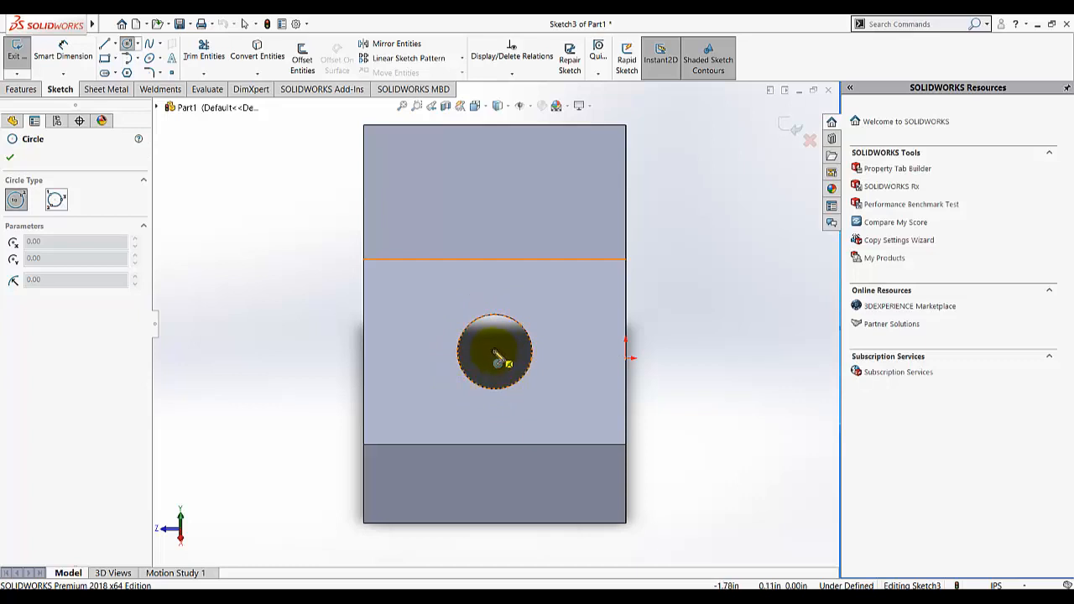
click(496, 357)
click(501, 338)
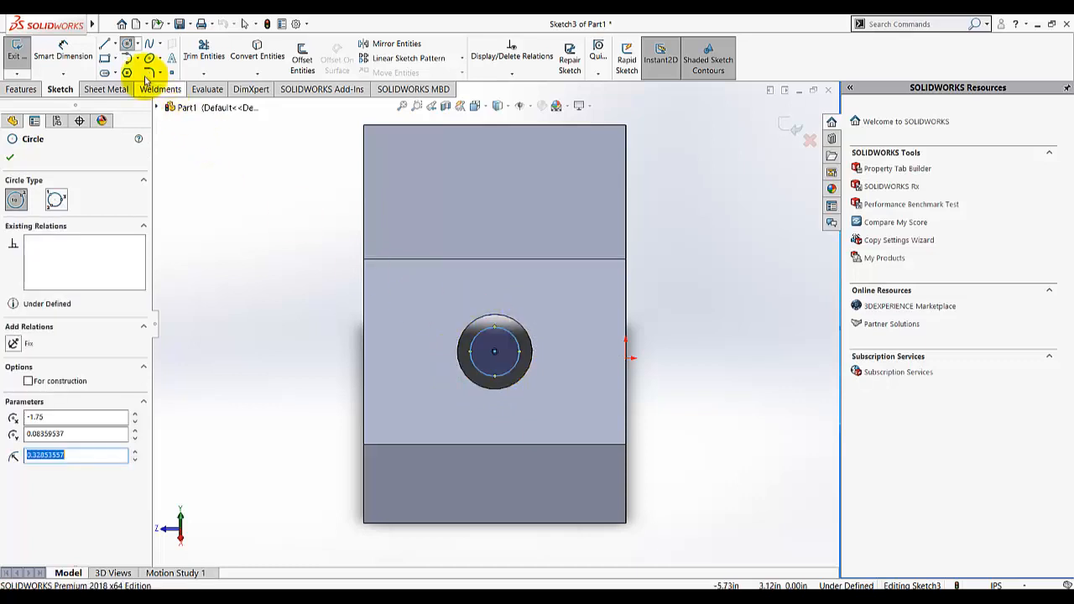
click(63, 46)
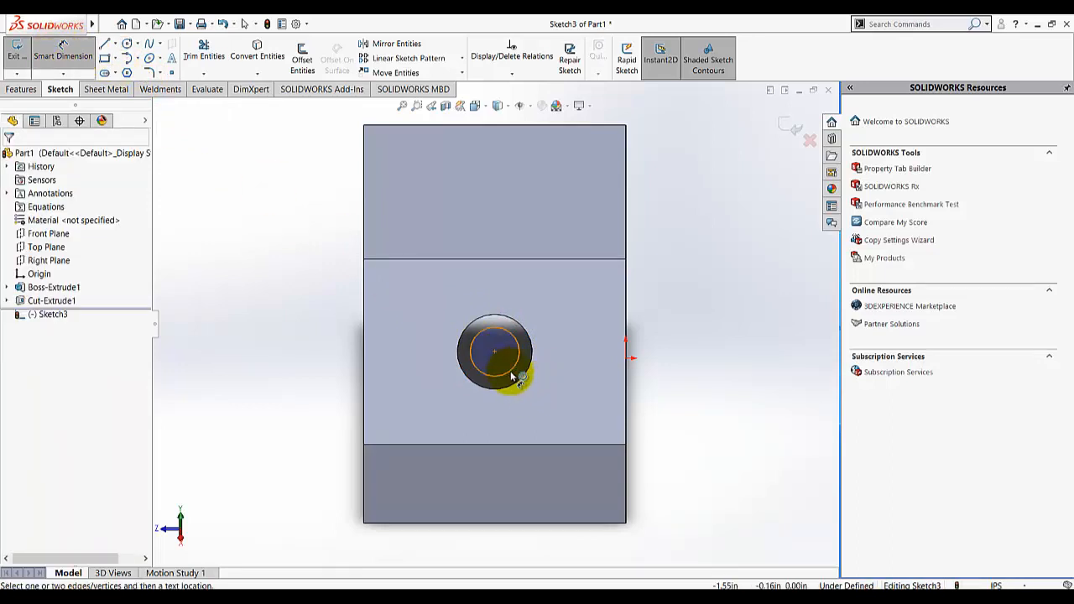
click(508, 370)
click(701, 299)
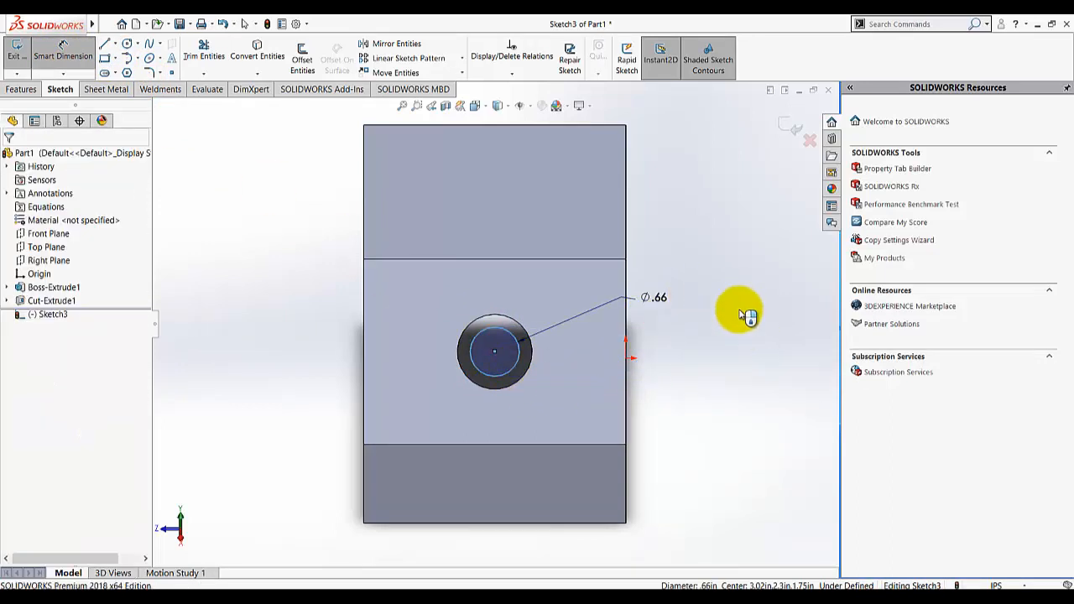
key(Return)
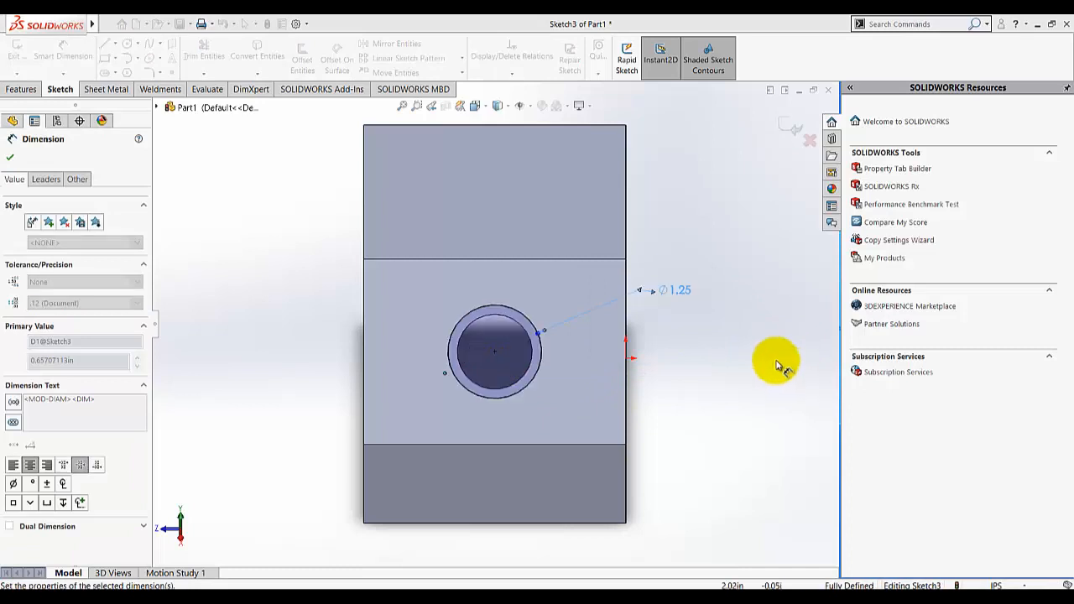
Set the diameter of the circle around the hole to 1.5 in.
double_click(677, 292)
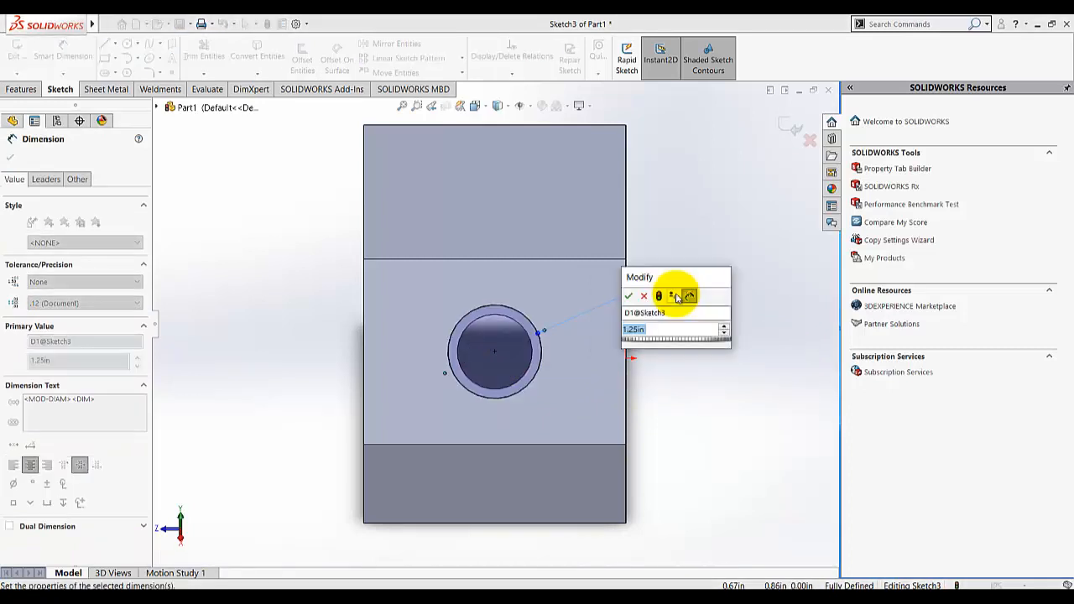
text(1)
key(BackSpace)
key(BackSpace)
key(BackSpace)
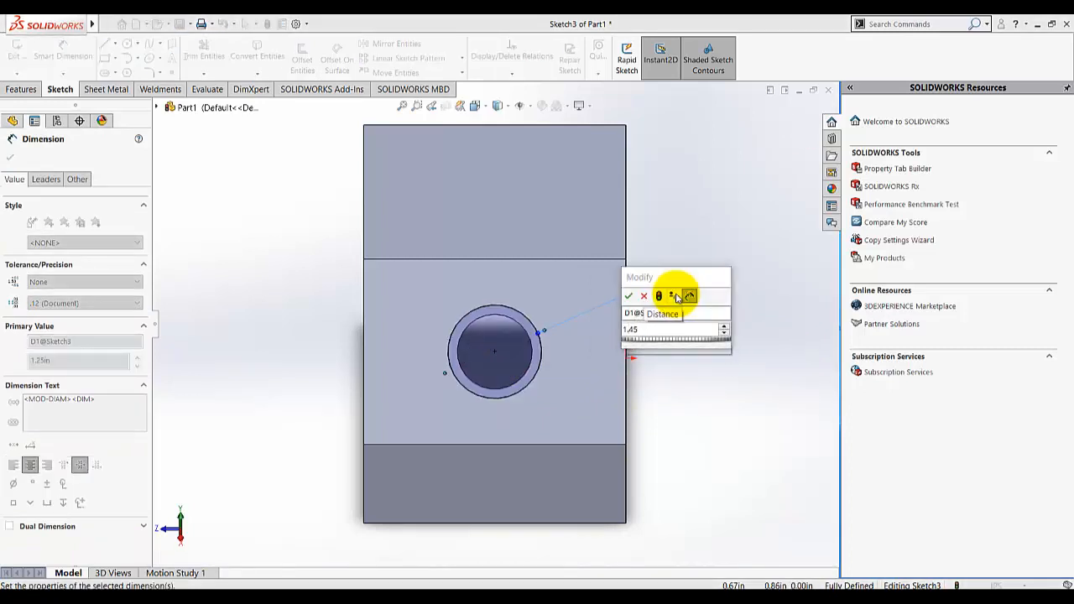
text(.5)
key(Return)
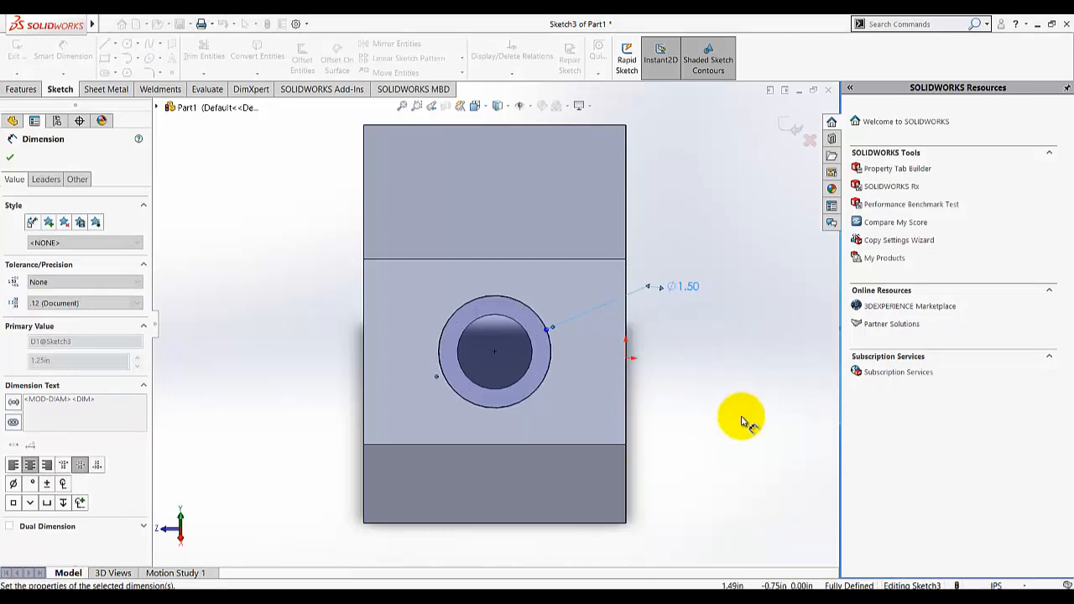
Undo the diameter dimension and the circle centred on the hole.
click(210, 215)
click(224, 25)
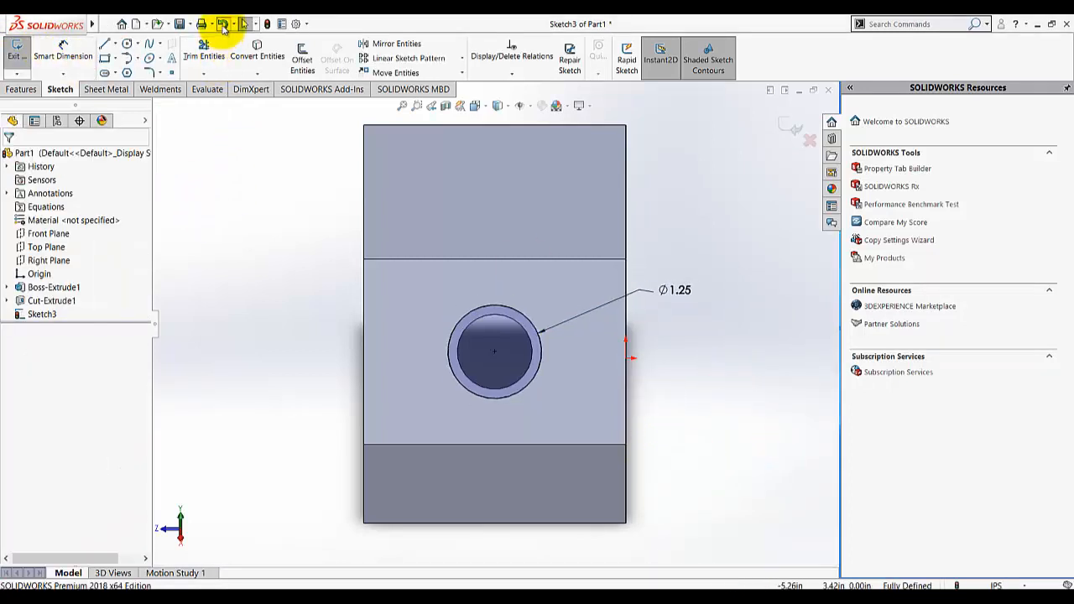
click(223, 24)
click(223, 25)
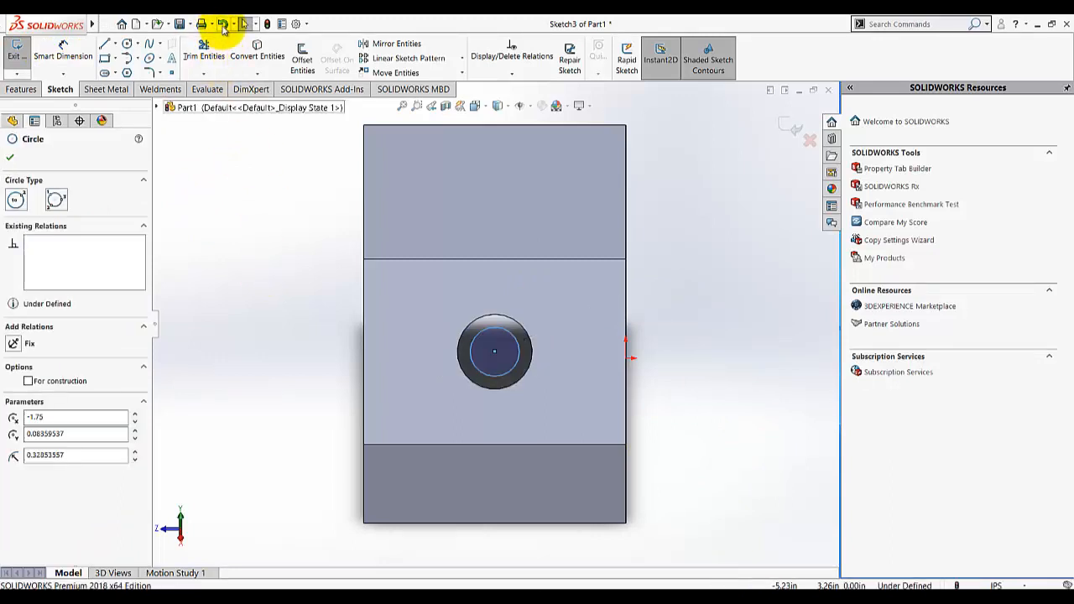
click(223, 24)
Sketch a circle about 0.63 in in diameter in the empty area to the left of the part.
click(126, 44)
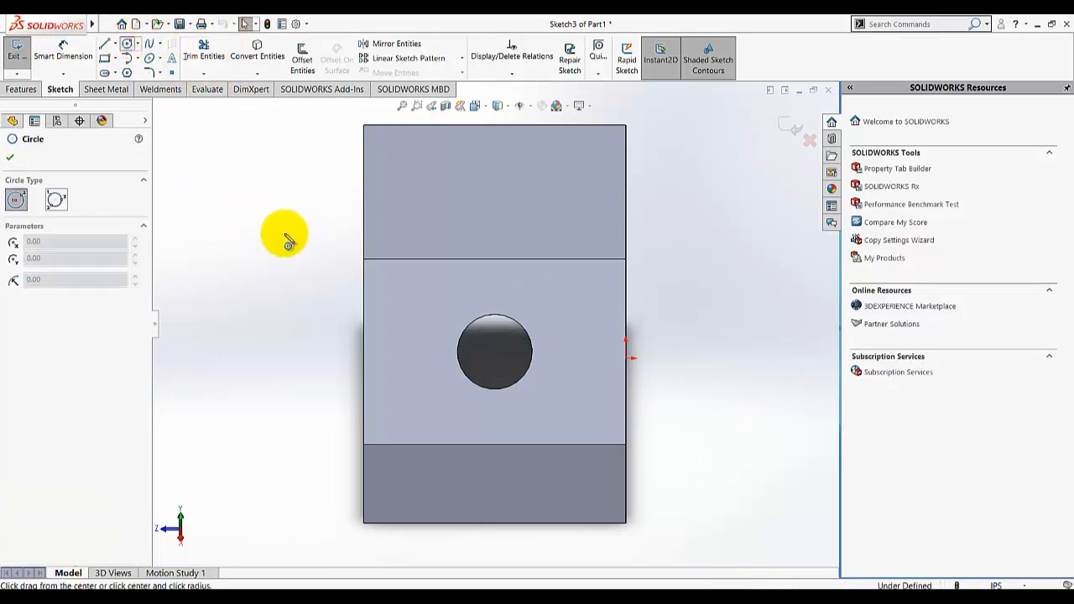
click(274, 227)
click(259, 240)
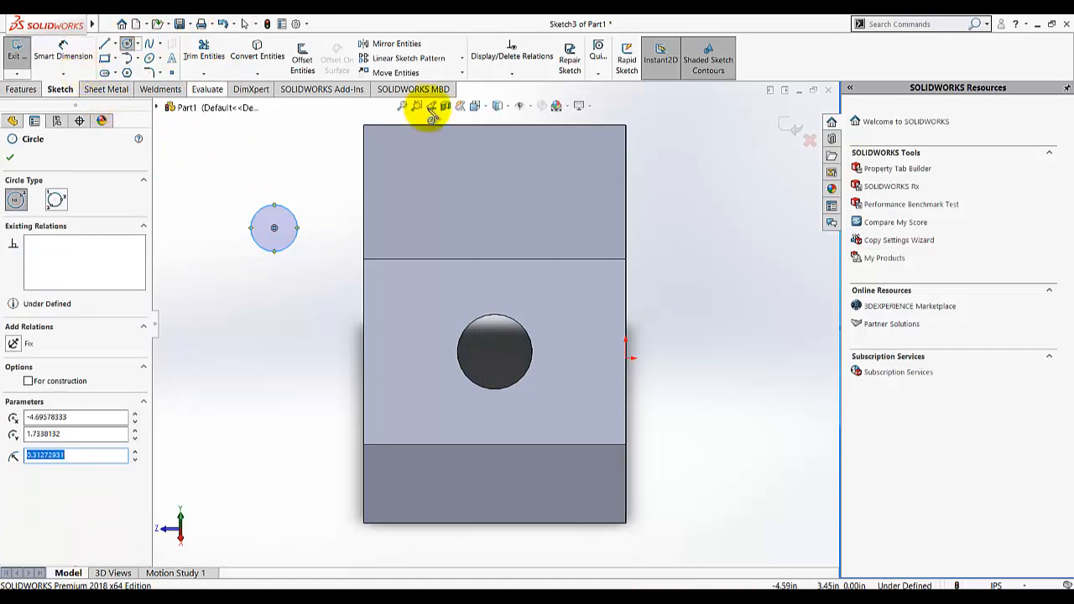
Add a Concentric relation between the sketched circle and the edge of the hole.
click(511, 73)
click(508, 102)
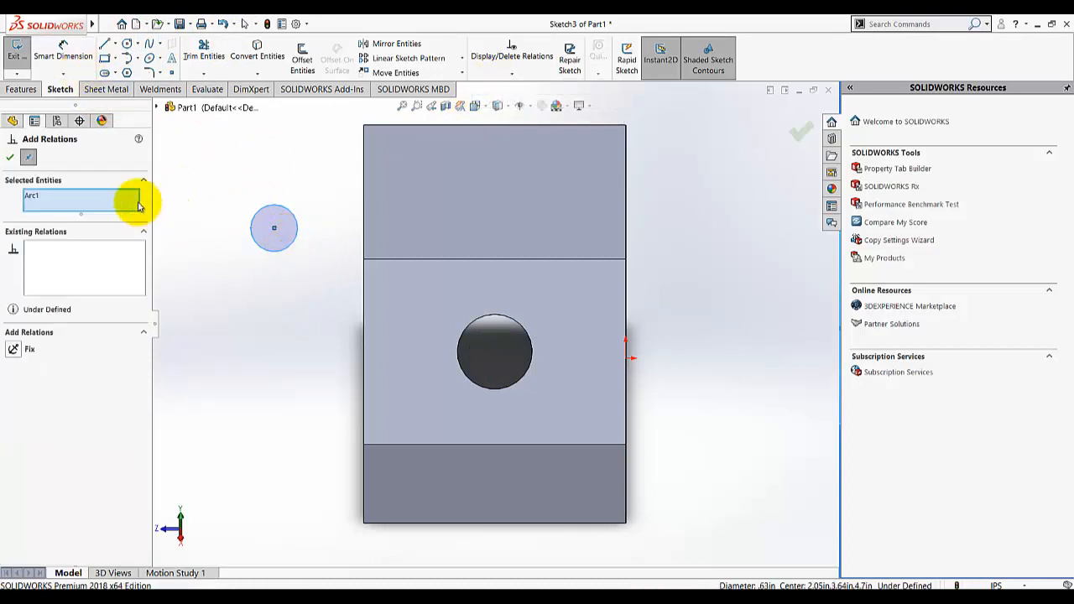
click(470, 378)
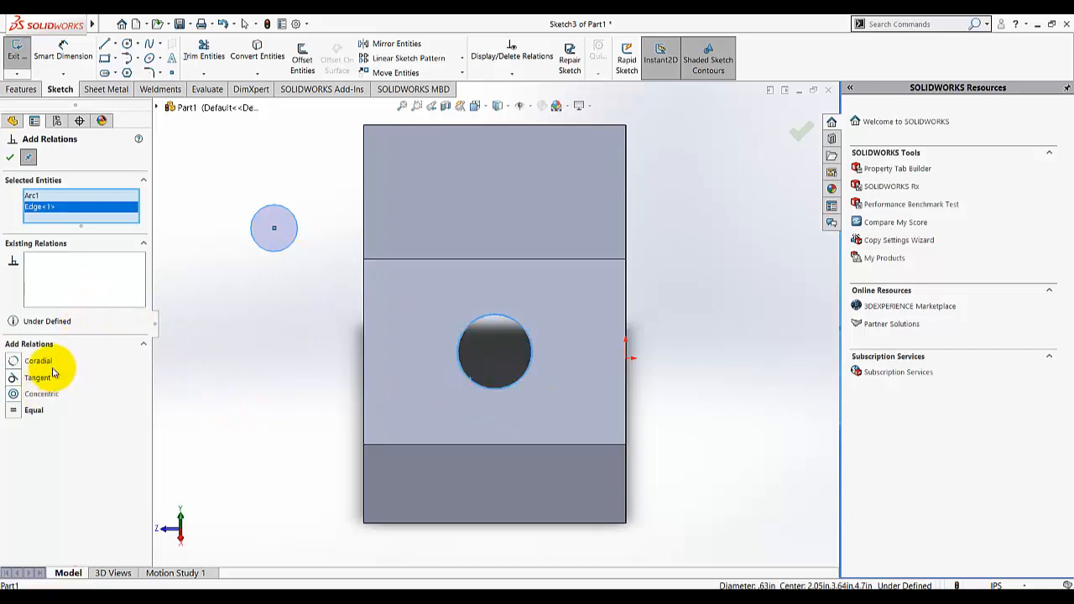
click(15, 395)
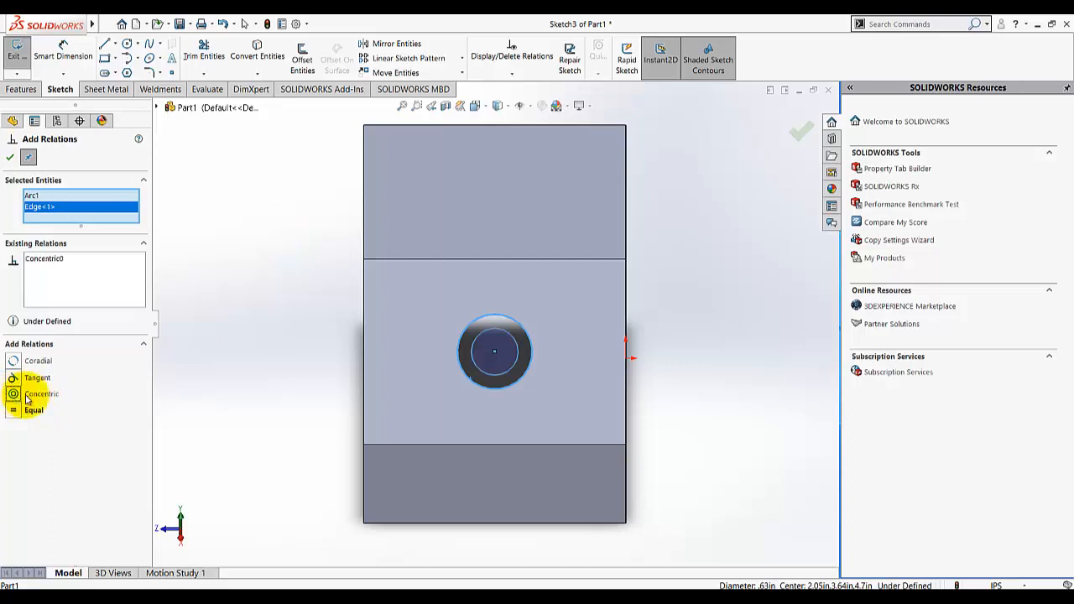
click(11, 157)
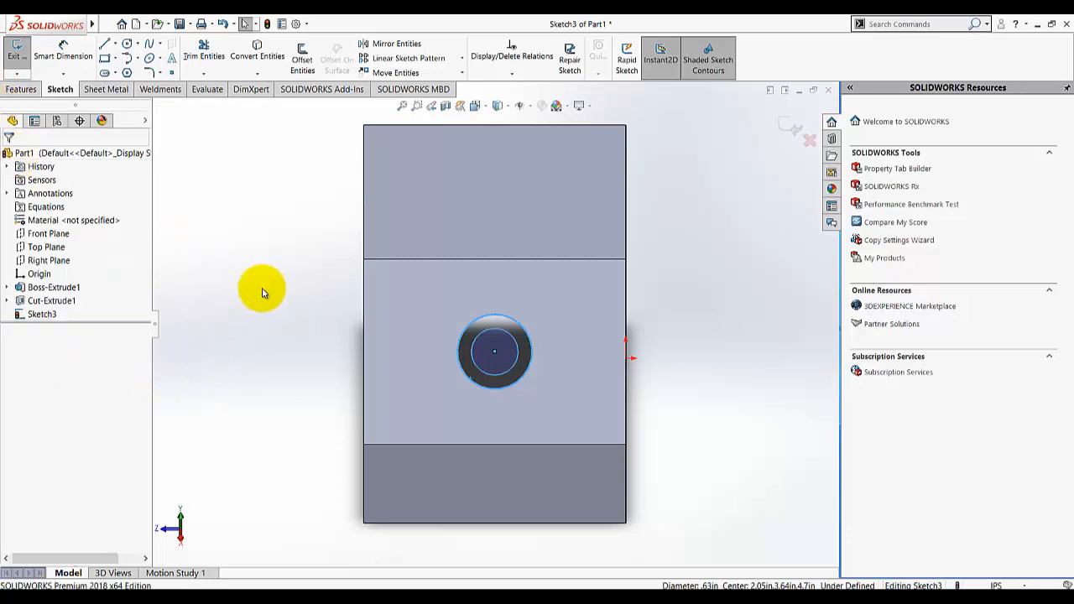
Dimension the circle's diameter as 1.5 in and exit the sketch.
click(63, 50)
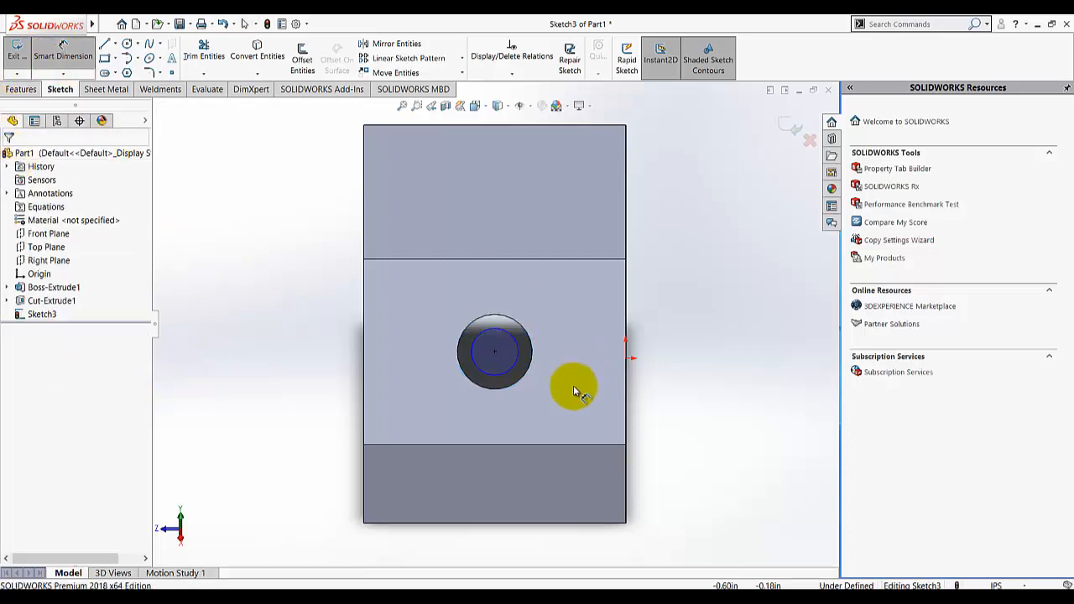
click(519, 357)
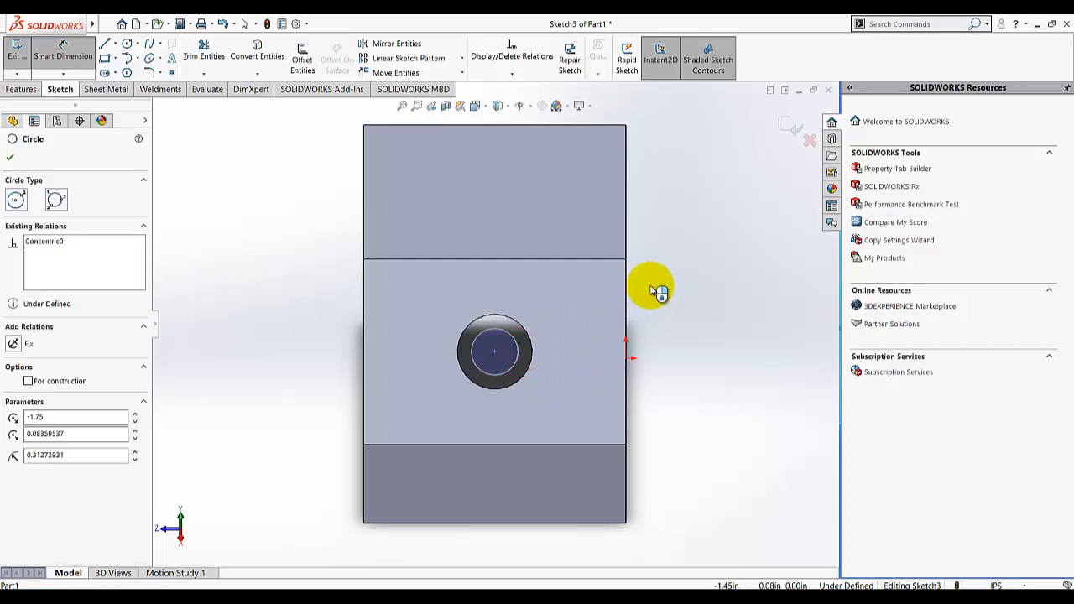
click(698, 282)
text(1.5)
key(Return)
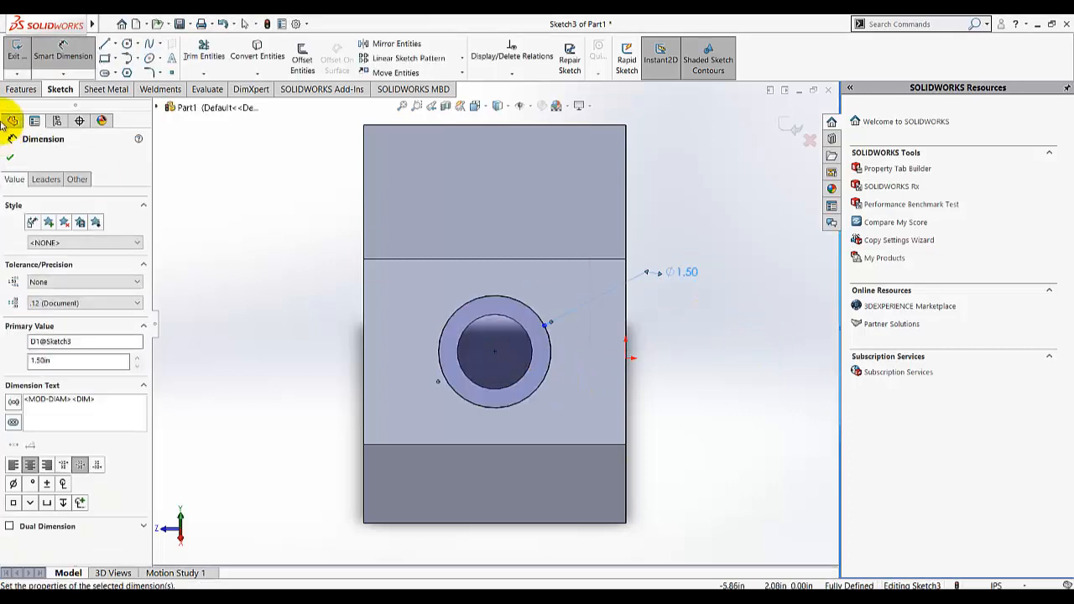
click(12, 157)
click(15, 50)
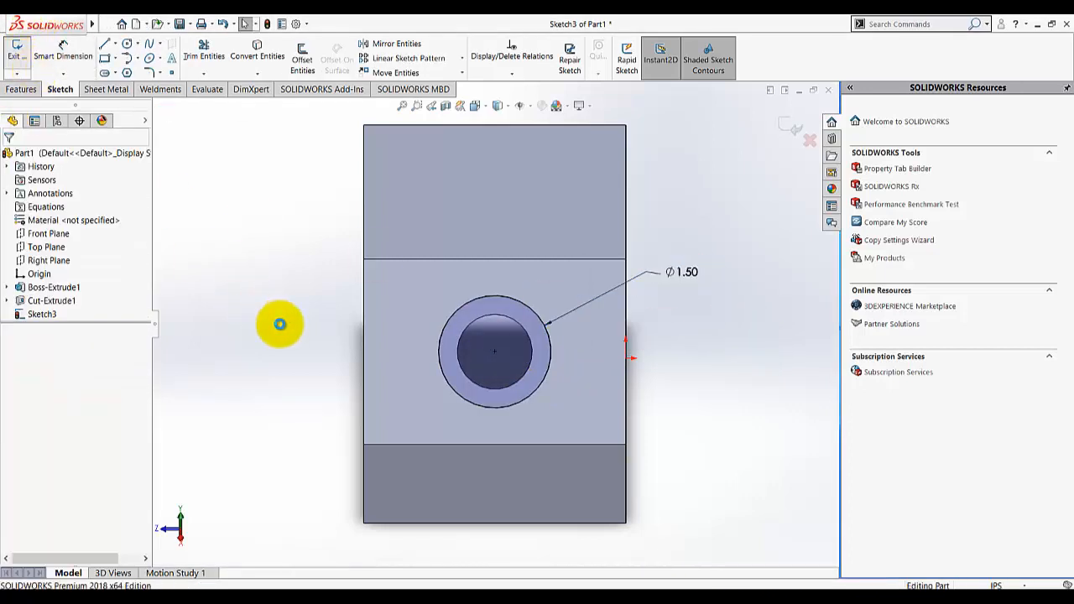
Set up a blind Extruded Cut 0.15 in deep from the 1.5 in circle around the hole.
mouse_move(281, 322)
middle_down()
mouse_move(304, 283)
mouse_move(223, 211)
middle_up()
click(21, 89)
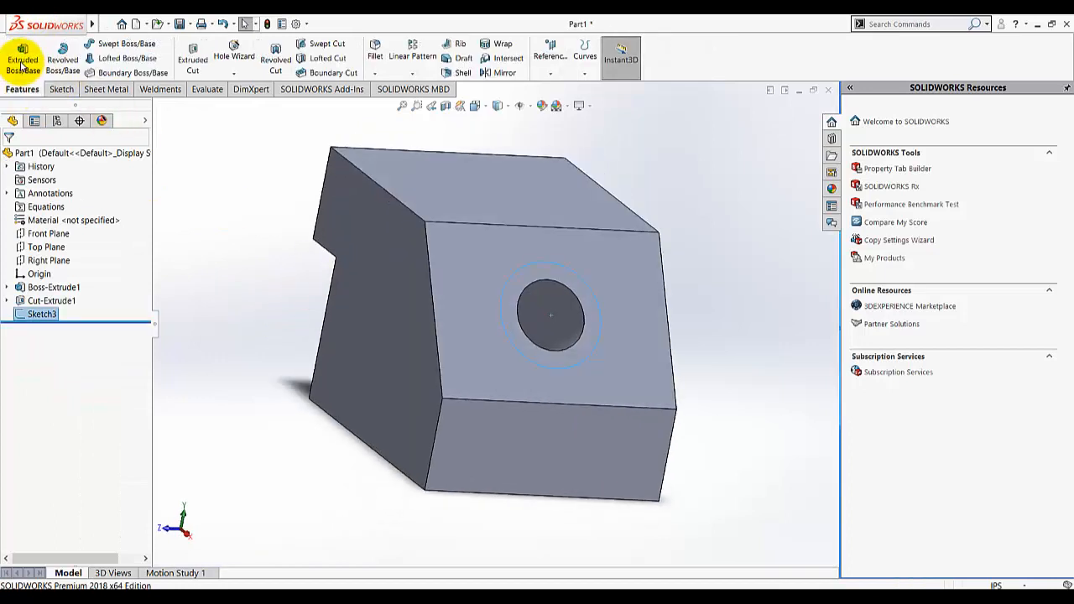
click(192, 67)
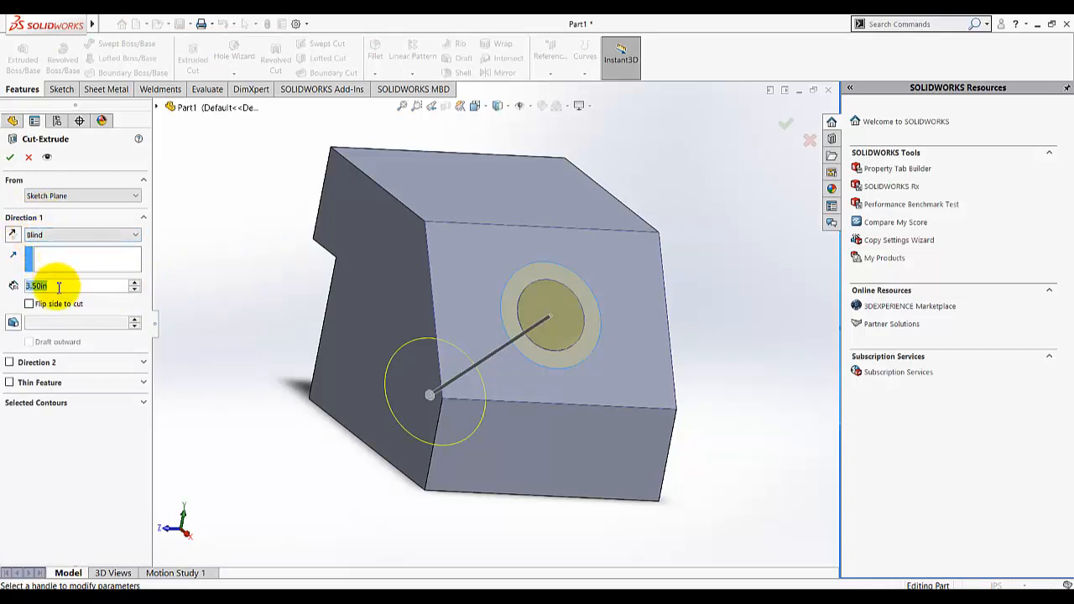
key(BackSpace)
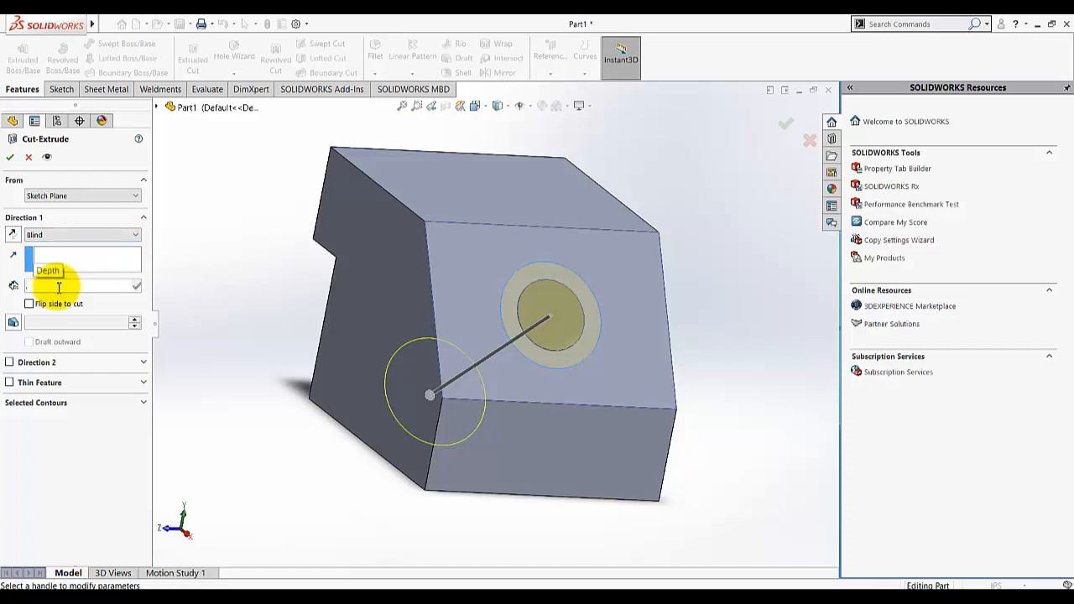
text(.15)
key(Return)
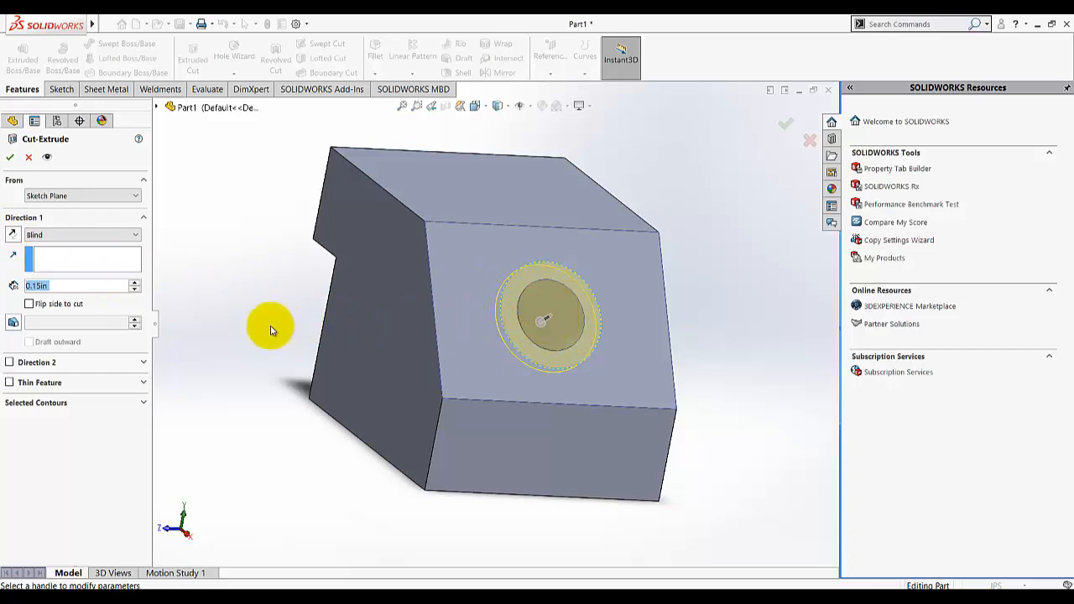
Try reversing the cut direction outward from the sloped face, and restore it into the part.
click(17, 237)
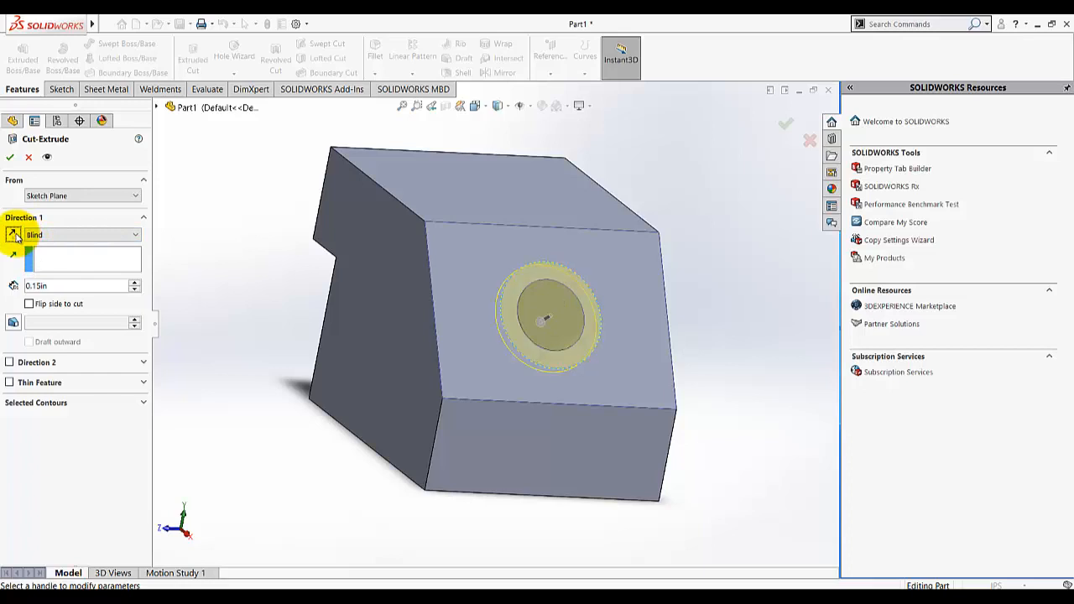
click(15, 236)
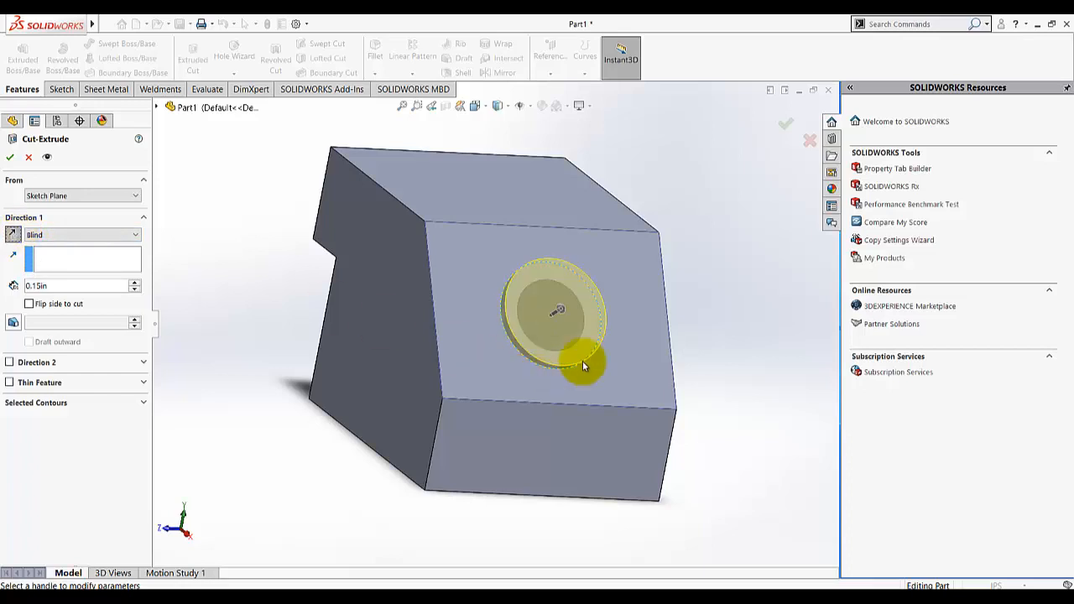
middle_drag(191, 326, 247, 311)
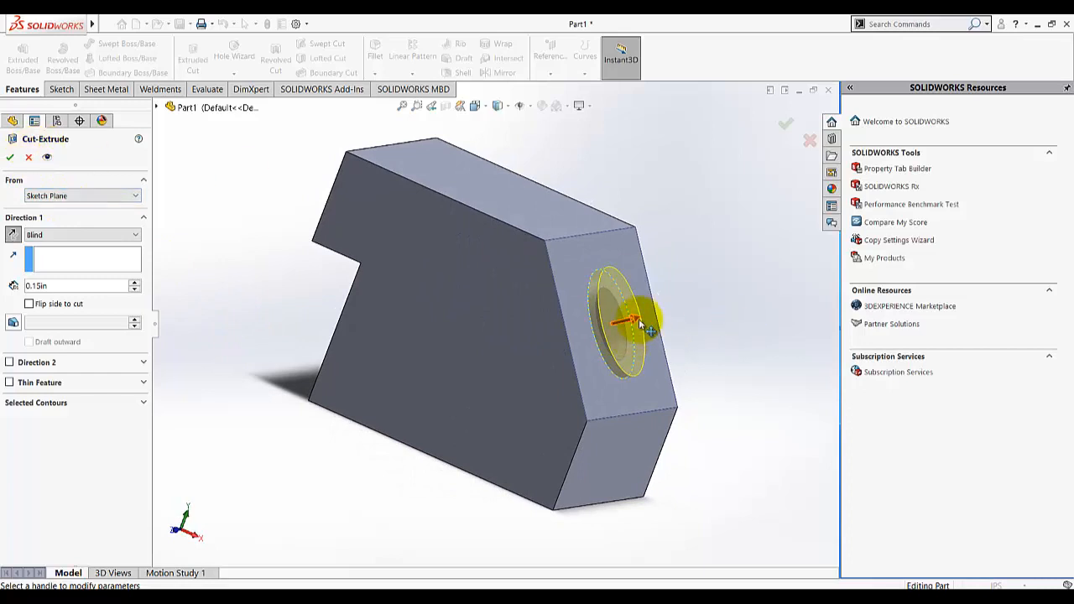
click(12, 235)
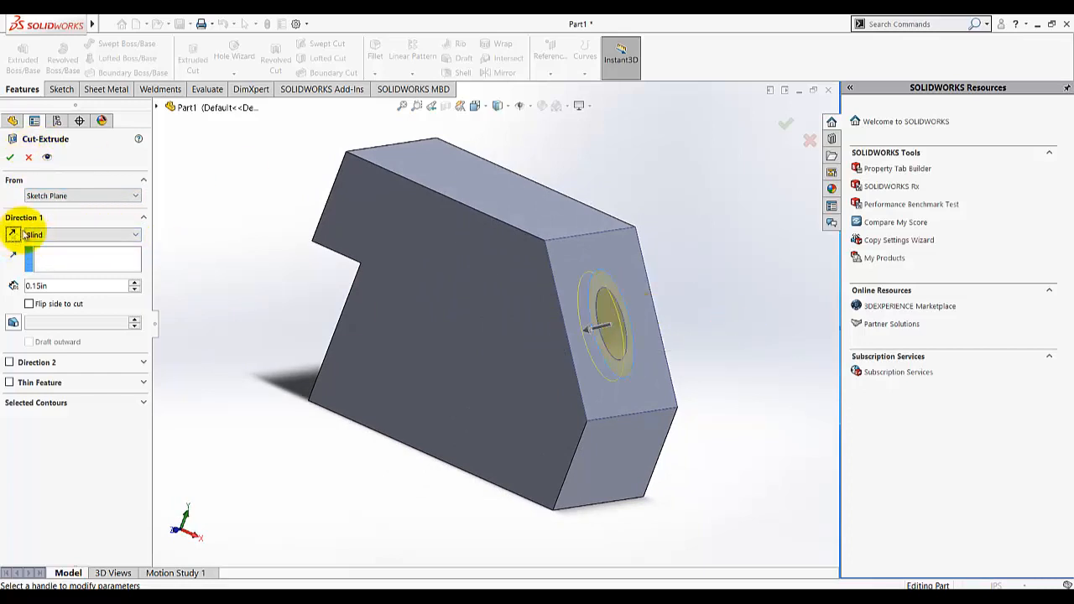
Accept the counterbore cut and show the part in isometric view with nothing selected.
click(10, 159)
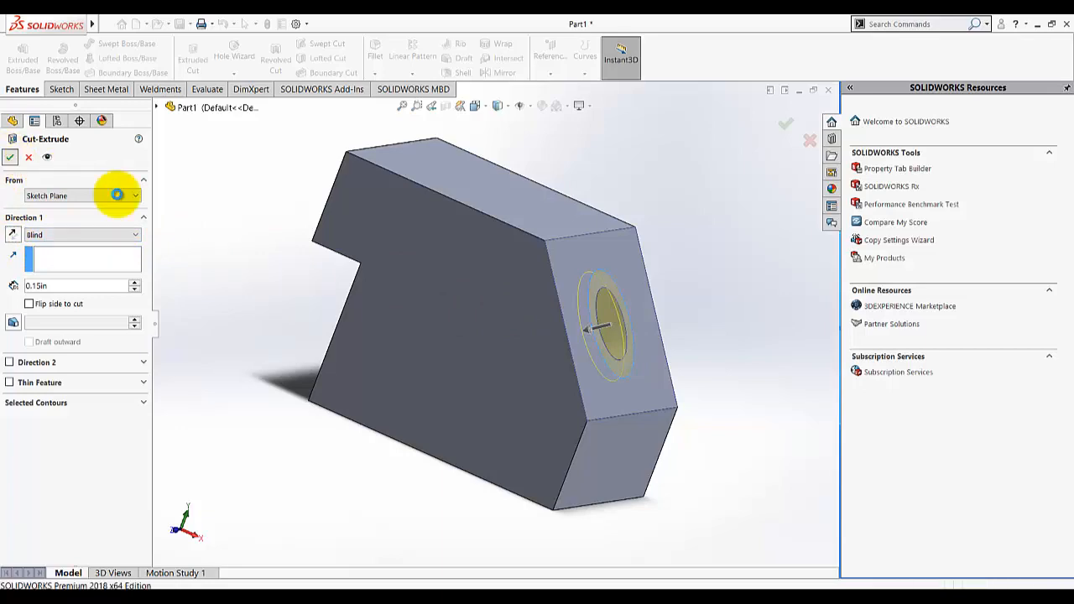
click(497, 107)
click(538, 137)
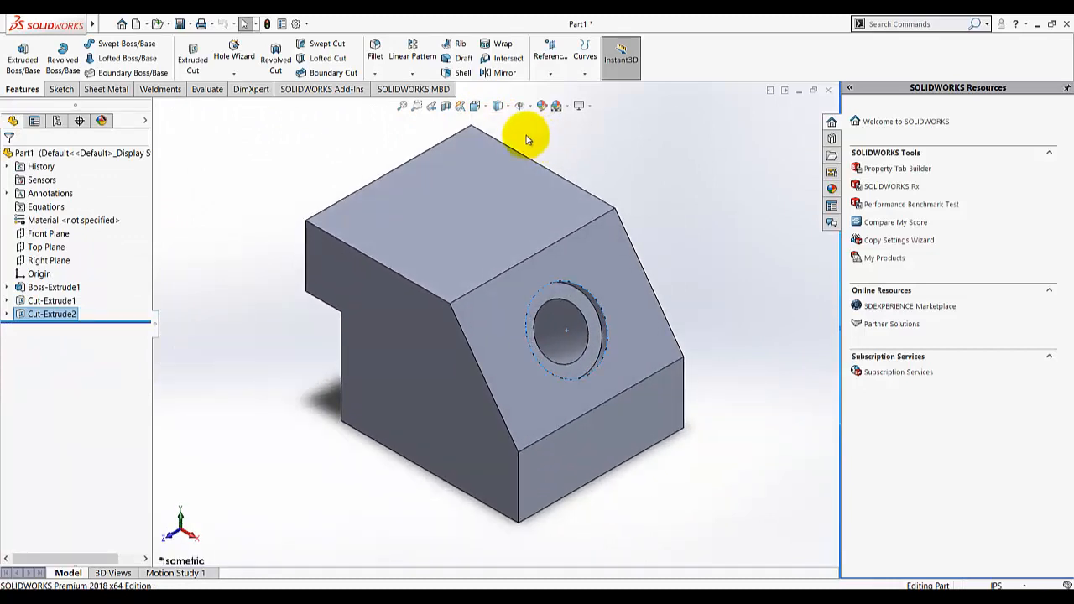
click(258, 179)
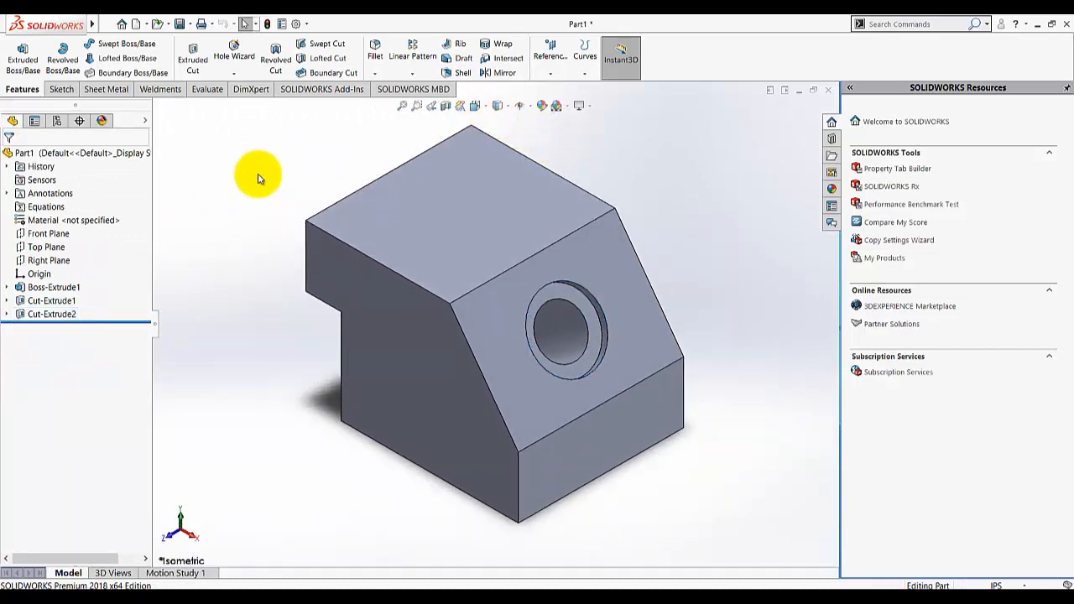